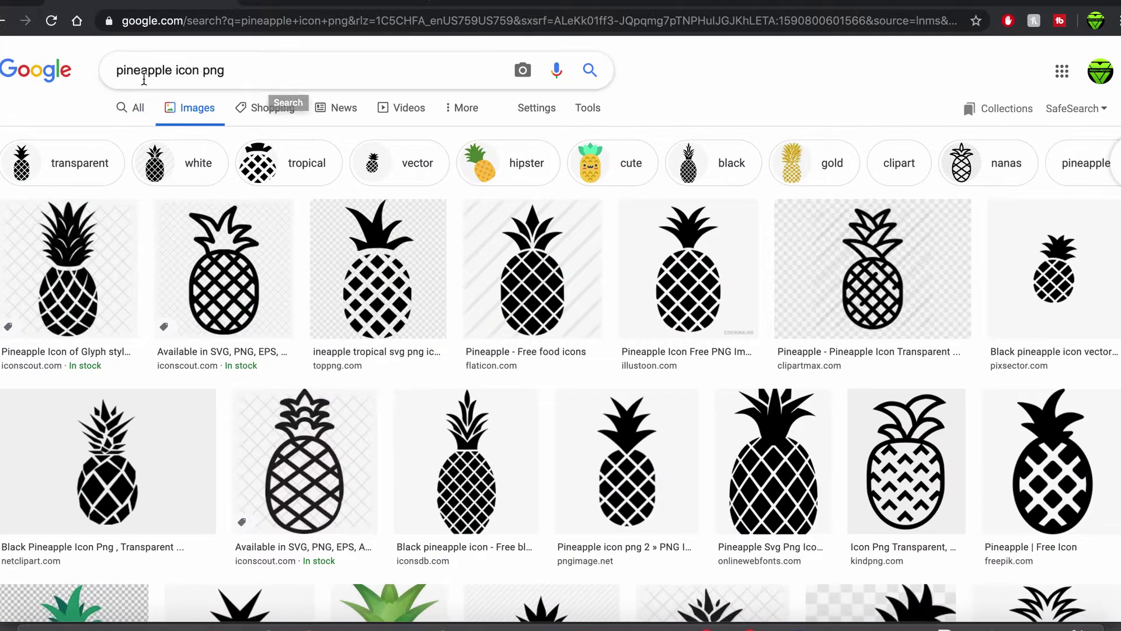
# Filter the 'pineapple icon png' results to transparent images and preview the Minimal Fruit pineapple.
pyautogui.click(263, 71)
pyautogui.tripleClick(259, 69)
pyautogui.click(259, 70)
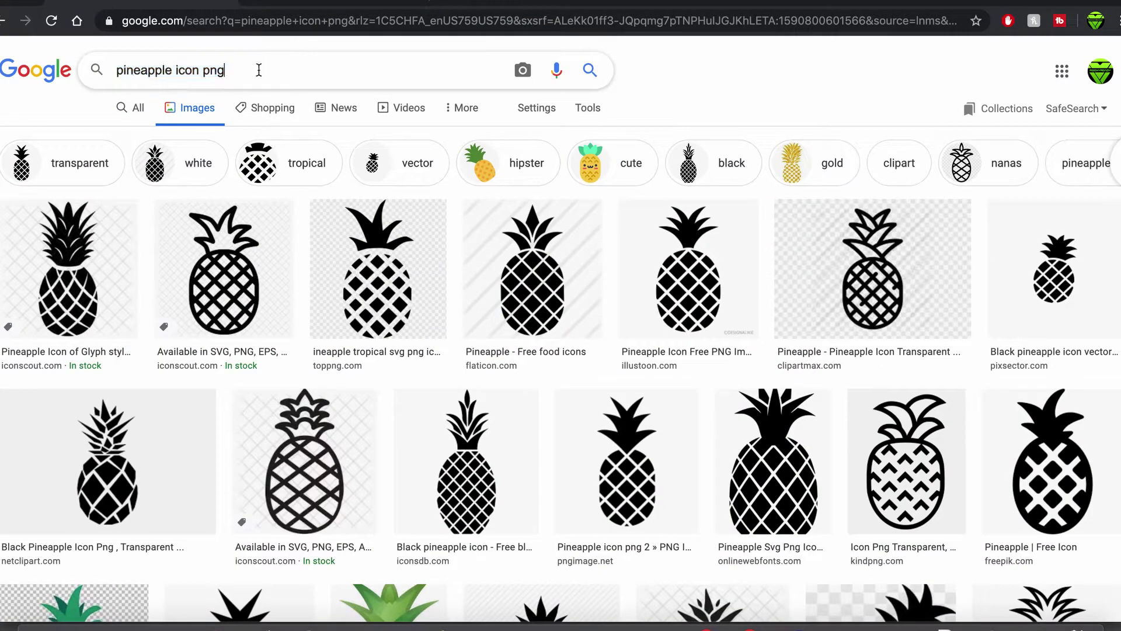
pyautogui.click(588, 108)
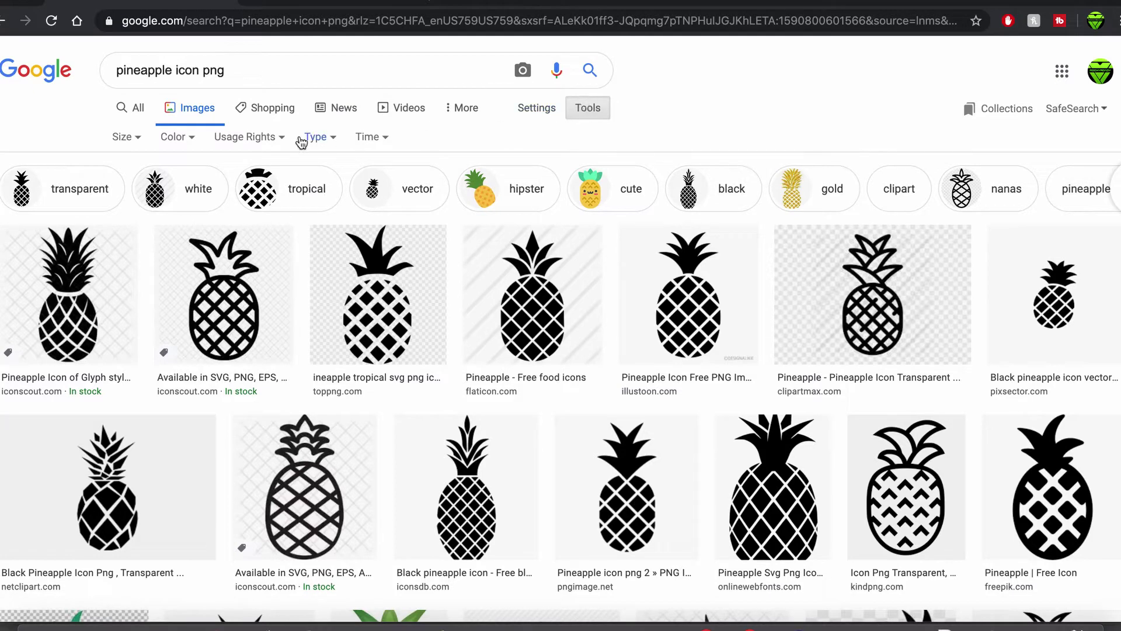
pyautogui.click(180, 134)
pyautogui.click(193, 211)
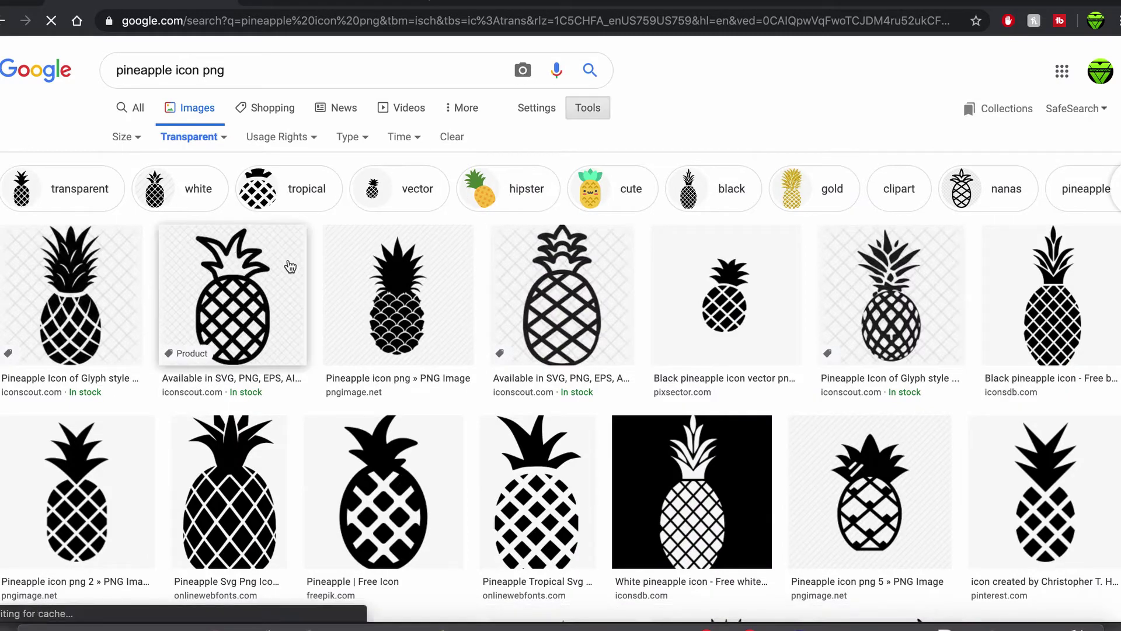
pyautogui.scroll(-2, 313, 269)
pyautogui.scroll(-1, 313, 271)
pyautogui.scroll(-3, 313, 269)
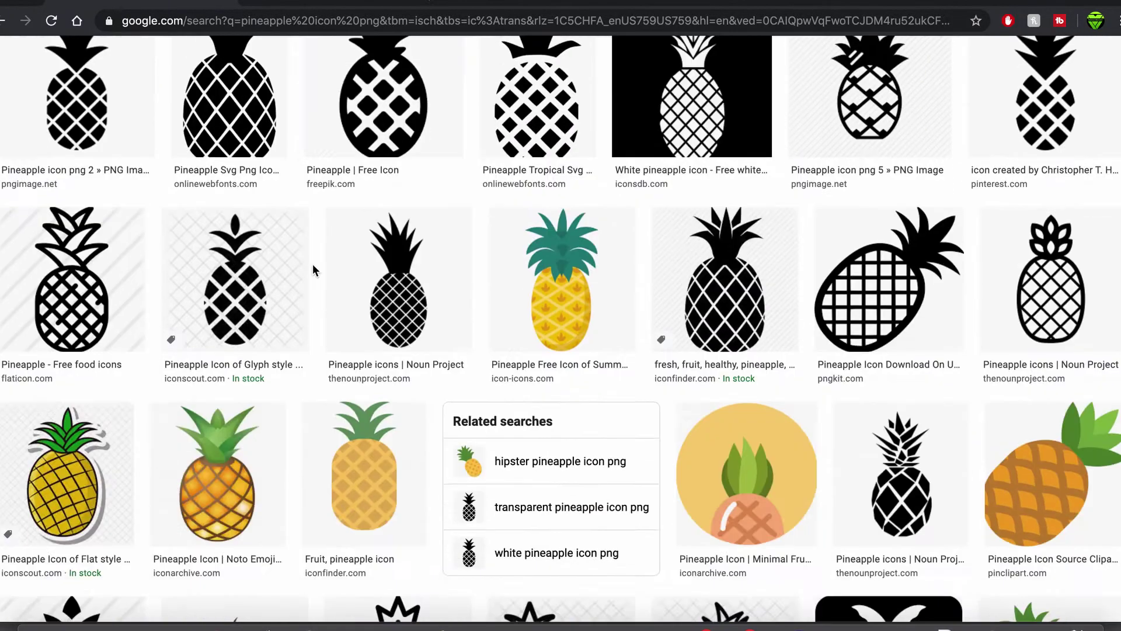
pyautogui.scroll(-1, 313, 264)
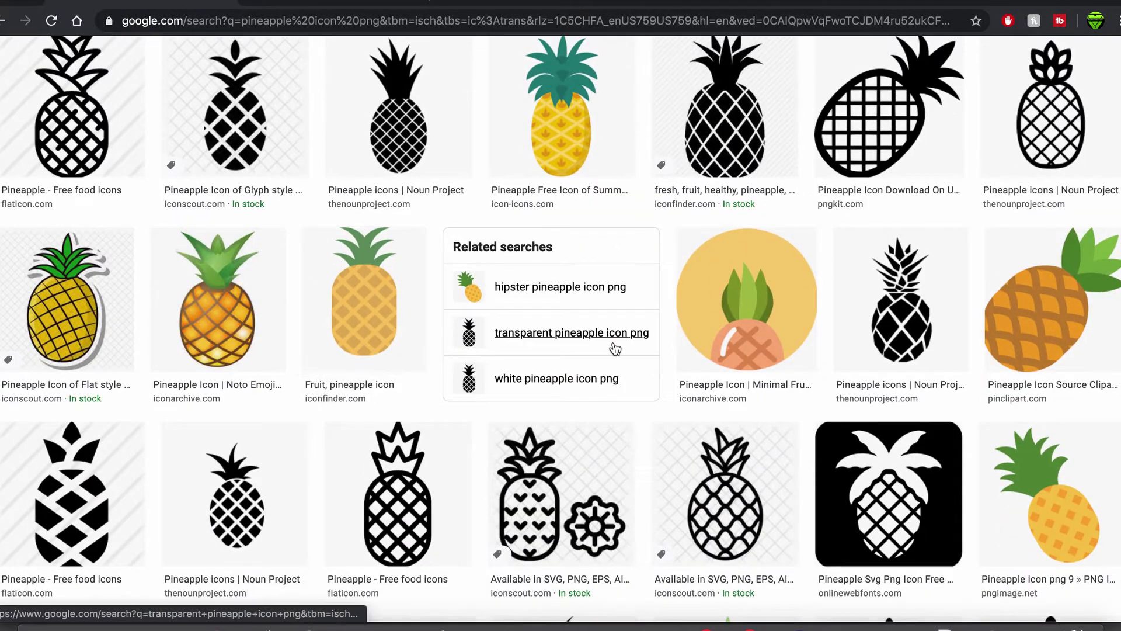
pyautogui.click(613, 335)
pyautogui.click(750, 326)
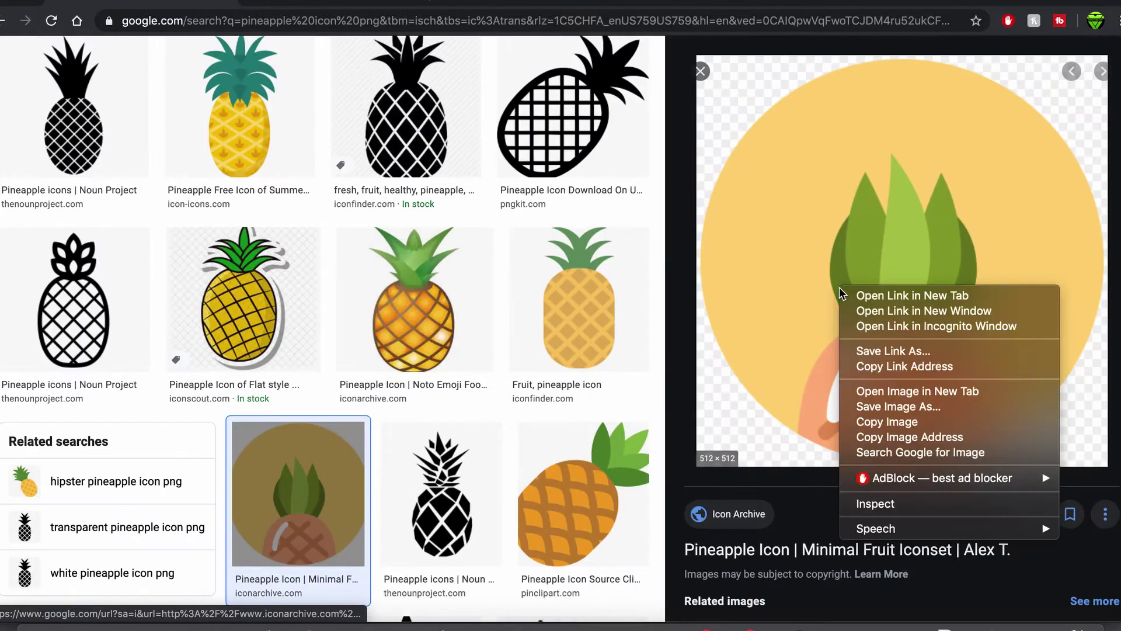
# Save the previewed pineapple image as pineapple-icon.png in Icons, then minimize the browser.
pyautogui.rightClick(840, 292)
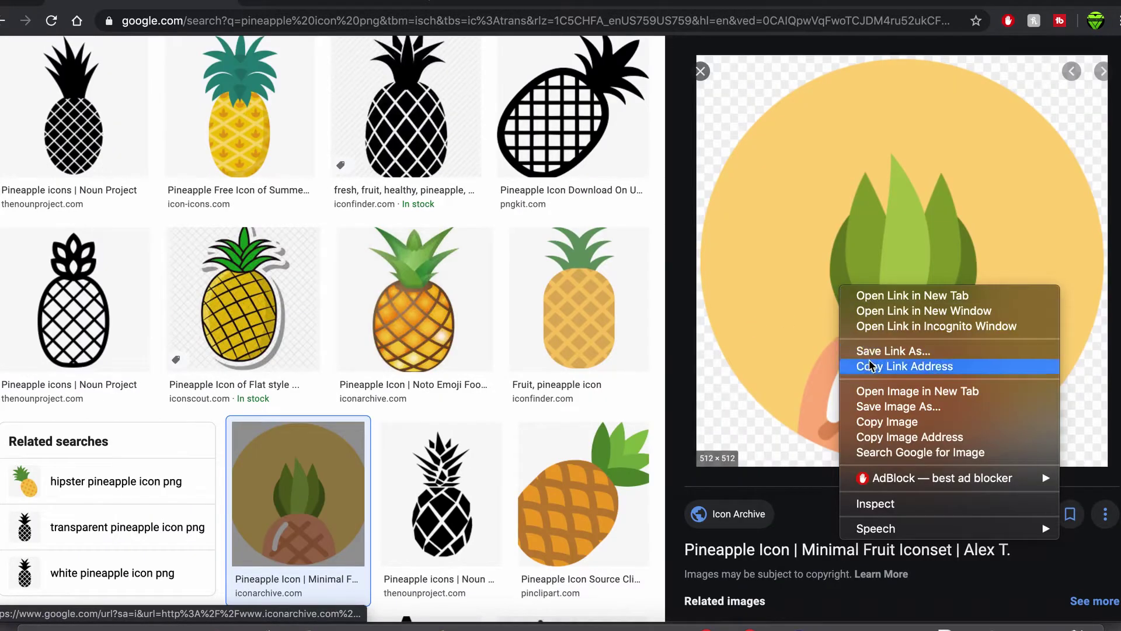
pyautogui.click(895, 406)
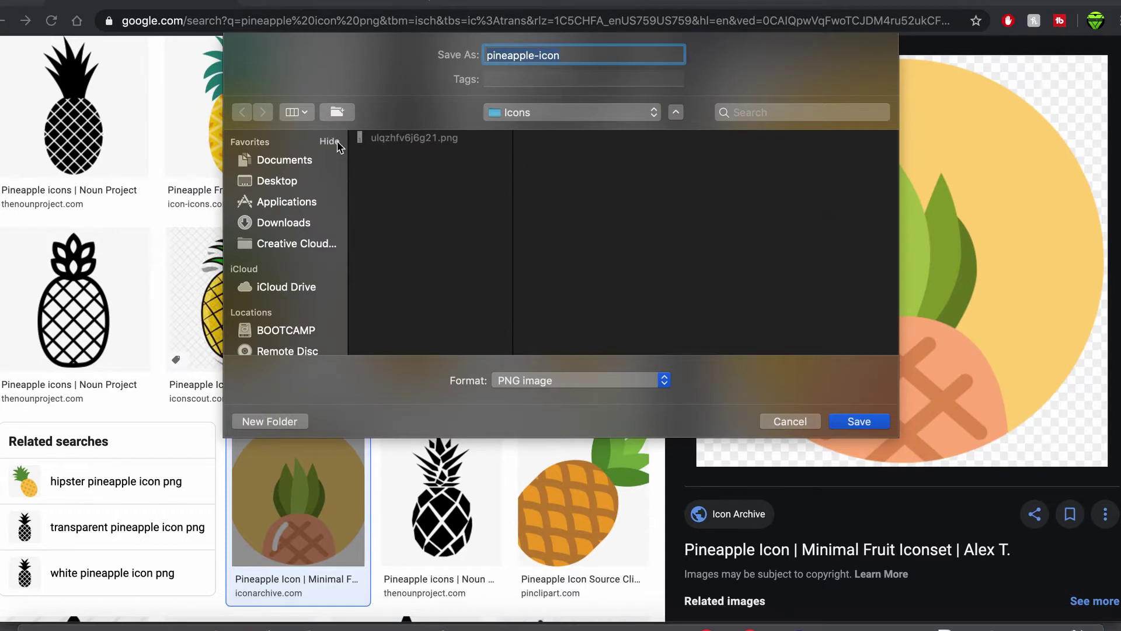
pyautogui.click(539, 120)
pyautogui.click(846, 425)
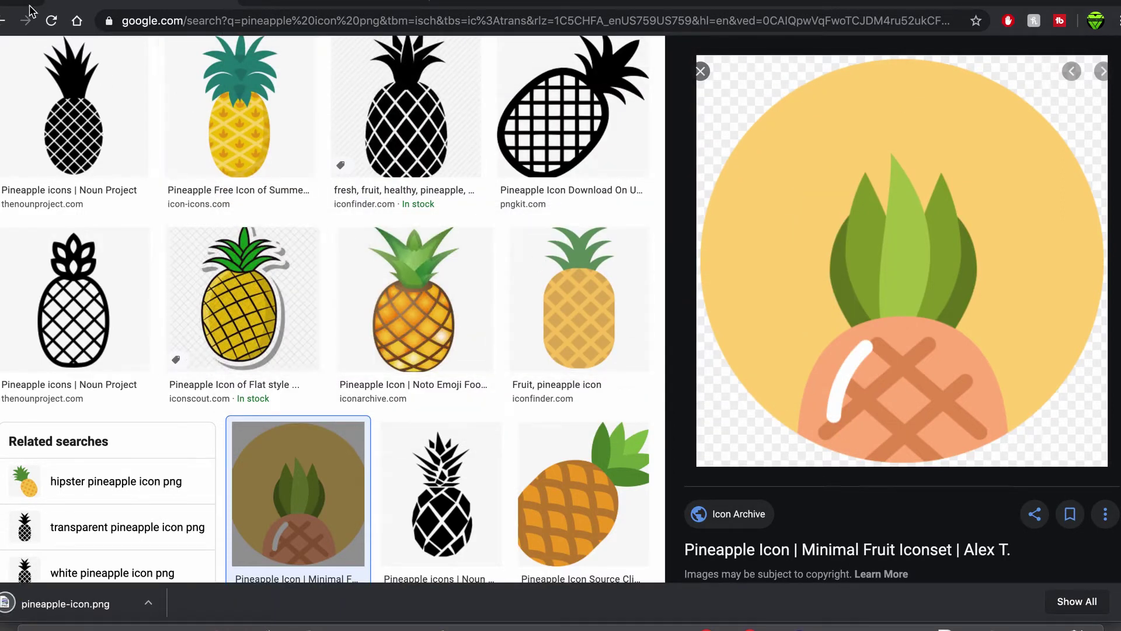
pyautogui.click(86, 35)
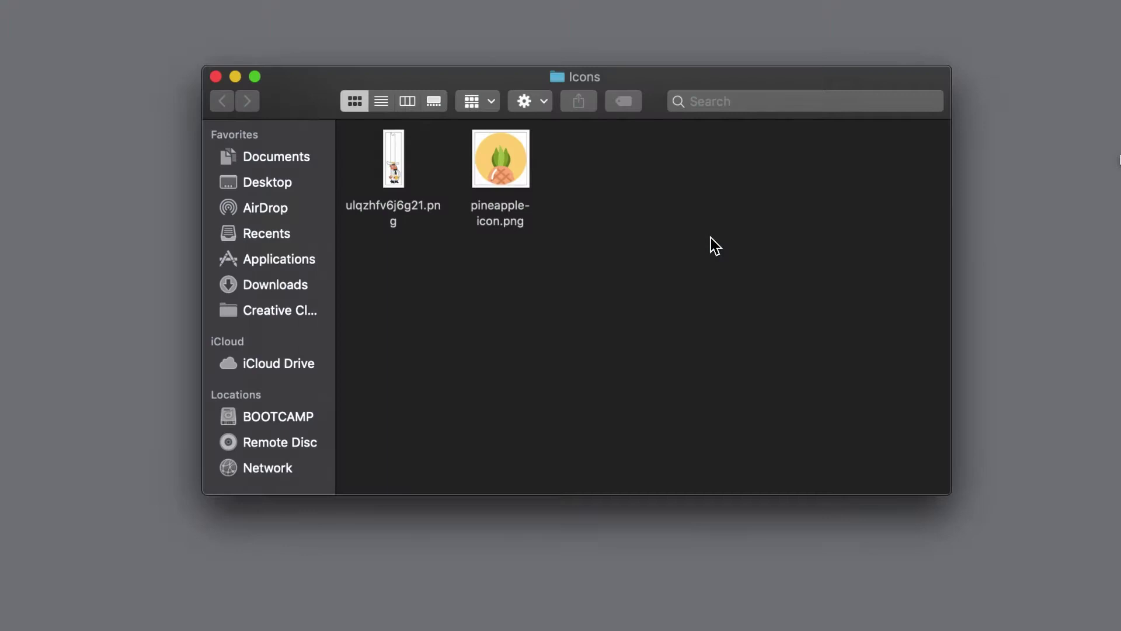
# Open pineapple-icon.png from the Icons folder in Preview.
pyautogui.click(448, 143)
pyautogui.press('space')
pyautogui.press('space')
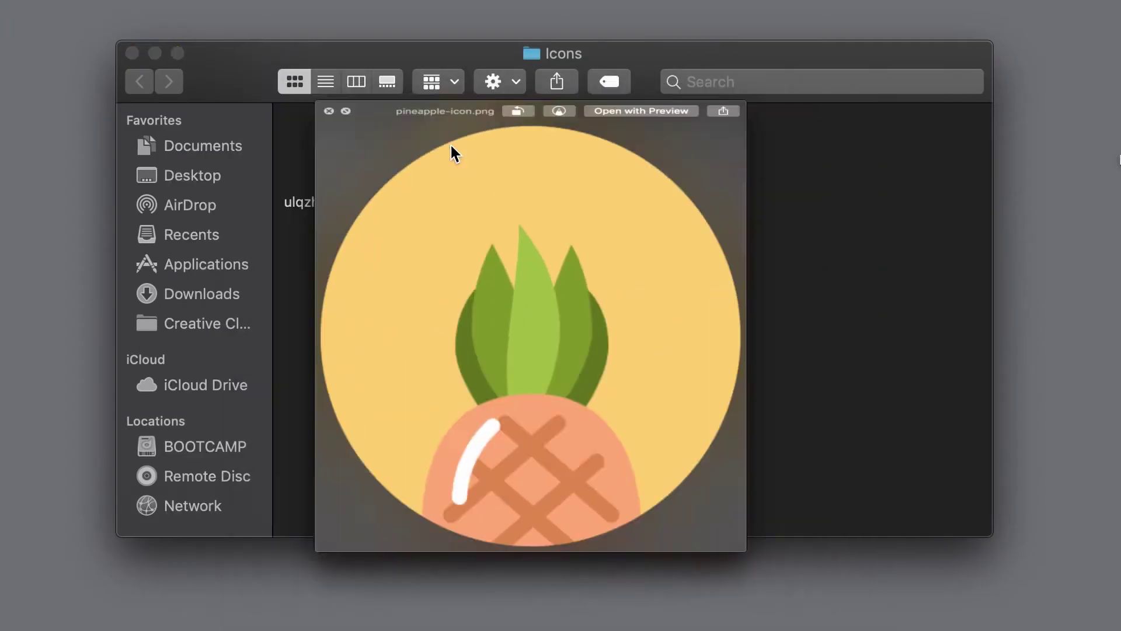
pyautogui.click(491, 241)
pyautogui.doubleClick(461, 161)
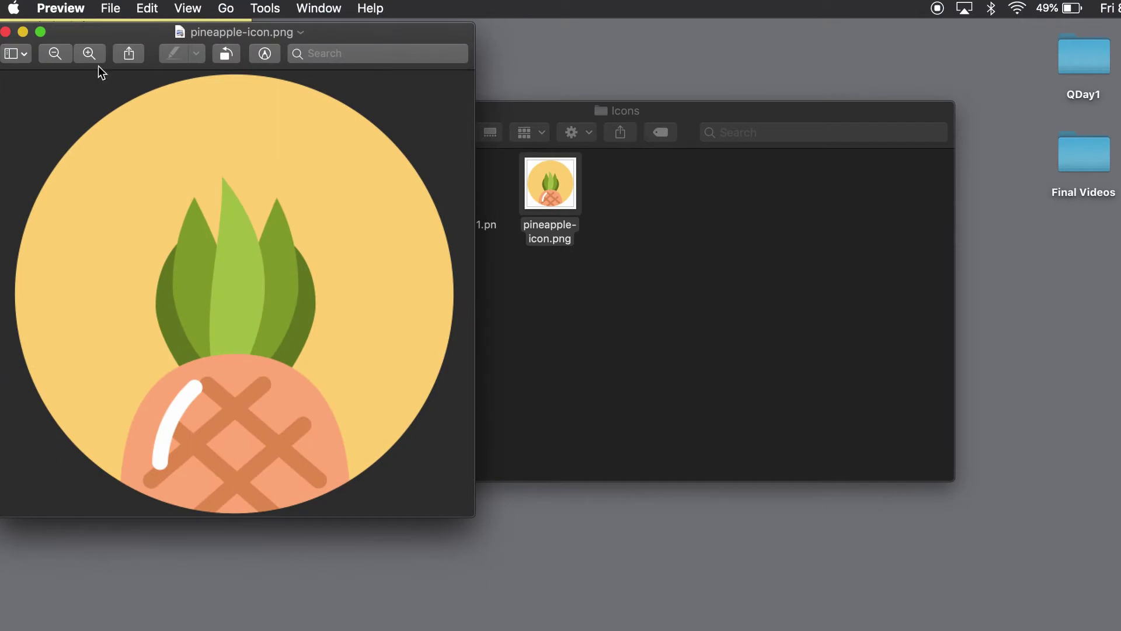
pyautogui.moveTo(130, 33); pyautogui.dragTo(166, 134)
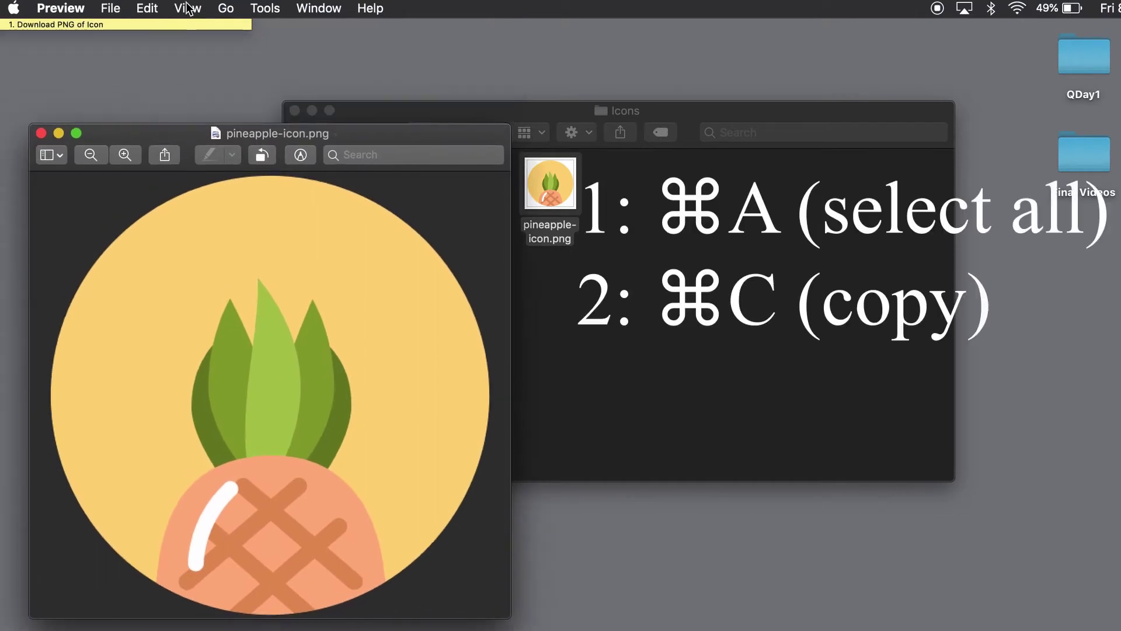
# Select all of the pineapple image, copy it, and close Preview.
pyautogui.click(148, 8)
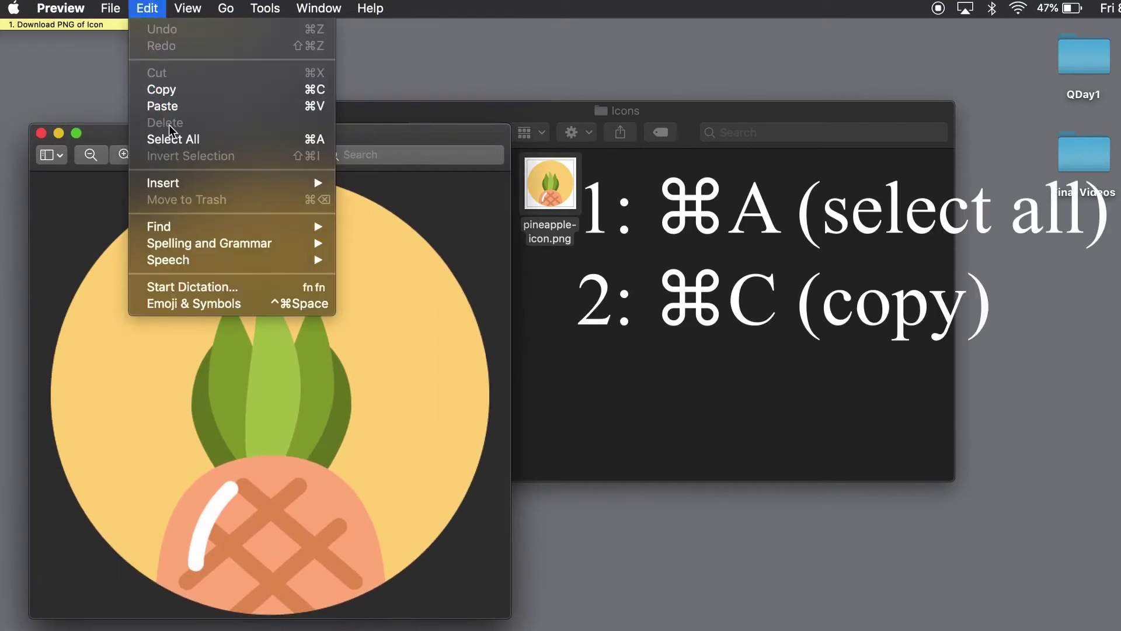
pyautogui.click(204, 142)
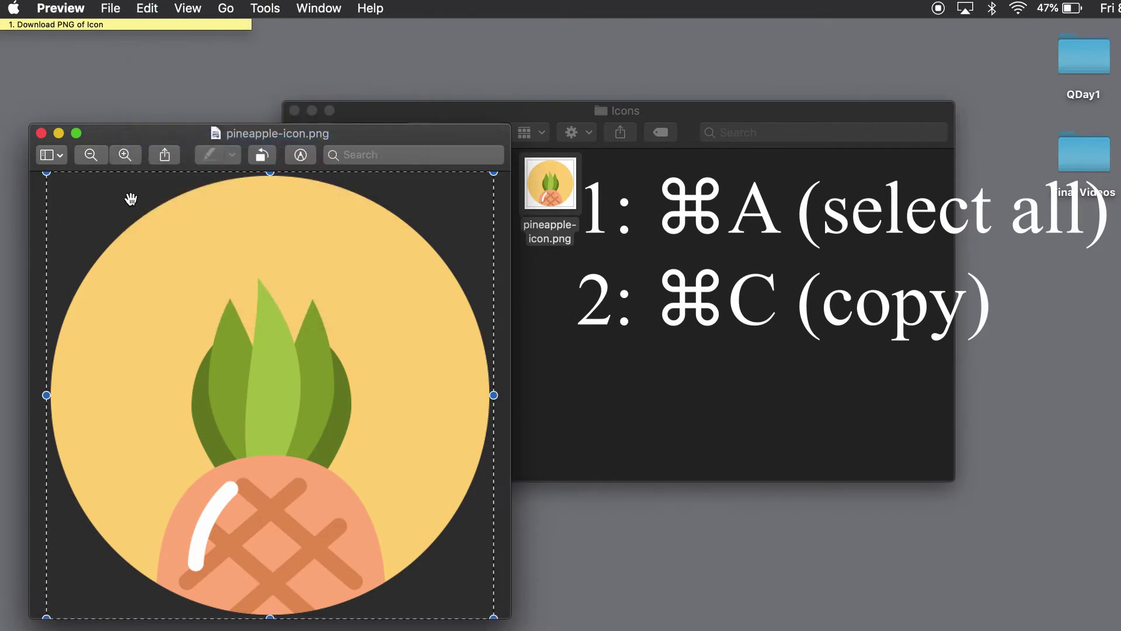
pyautogui.click(148, 8)
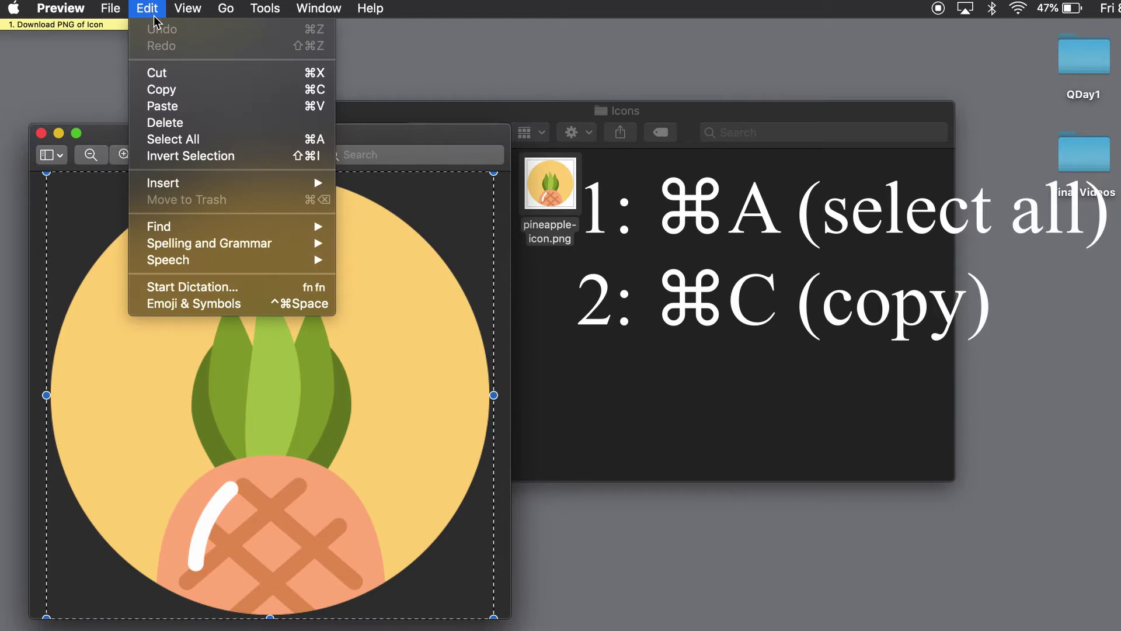
pyautogui.click(167, 91)
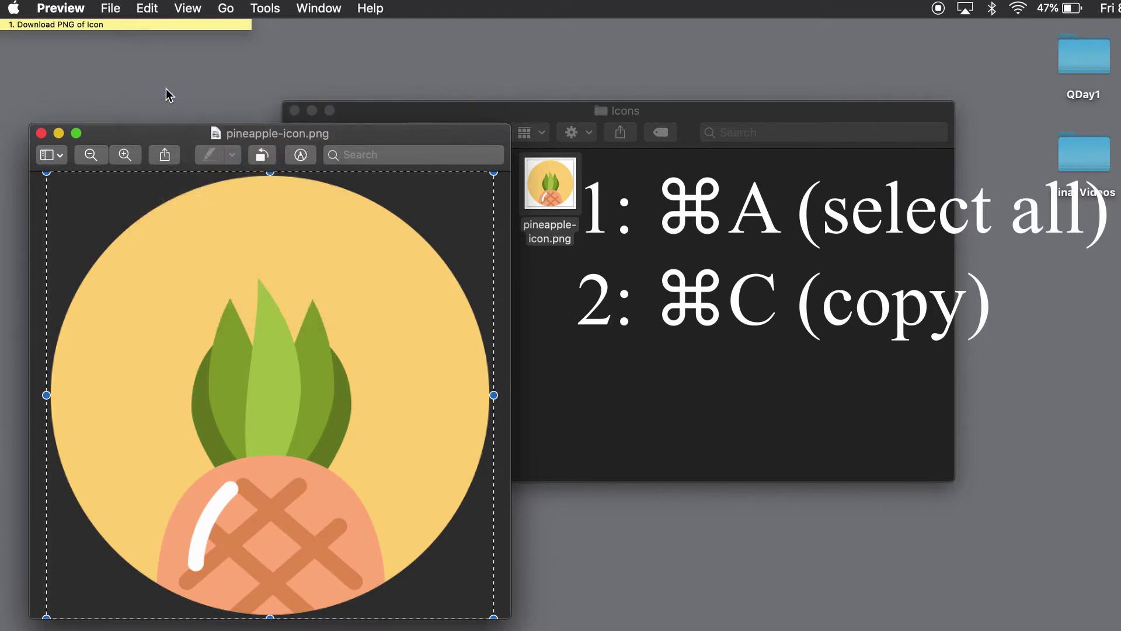
pyautogui.click(40, 133)
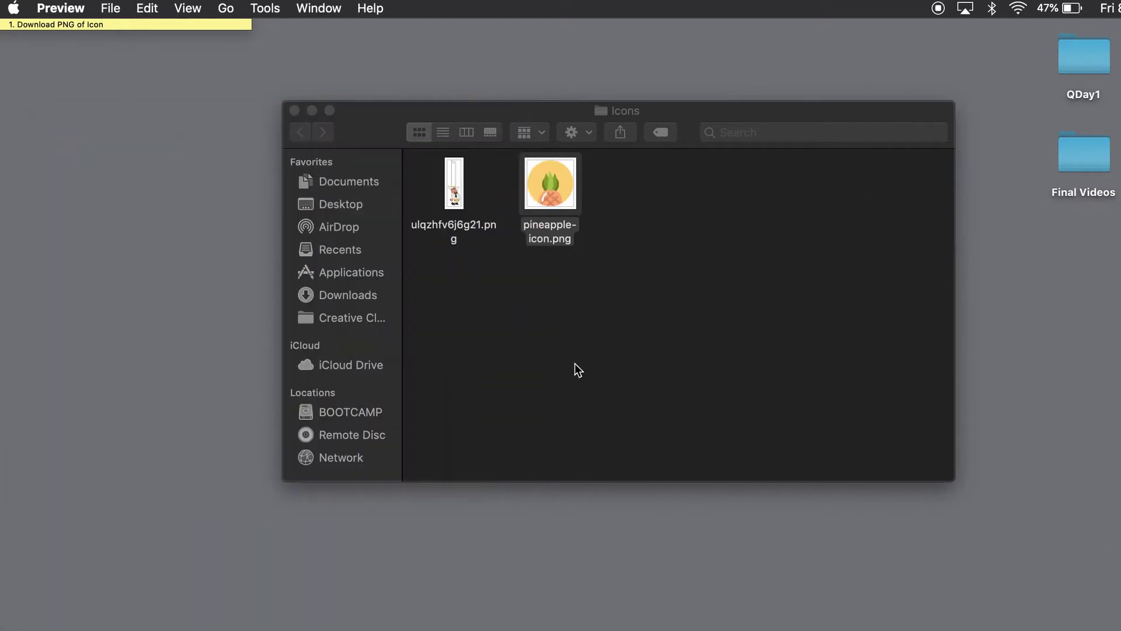
# Close the Icons folder window and select the Icons folder on the desktop.
pyautogui.click(290, 116)
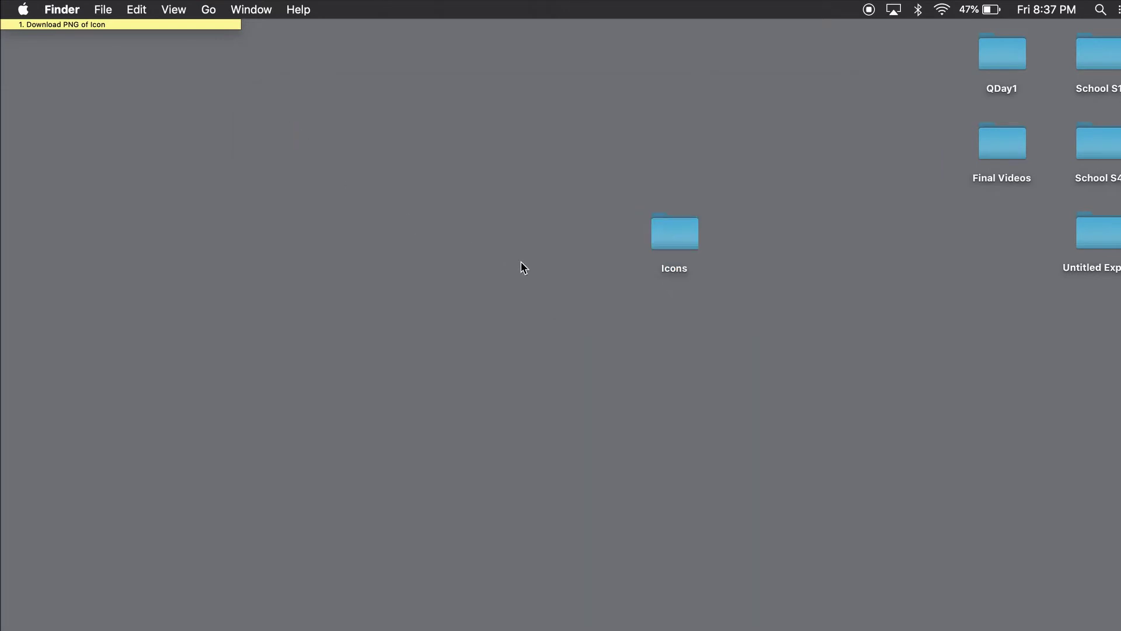
pyautogui.moveTo(542, 182); pyautogui.dragTo(881, 315)
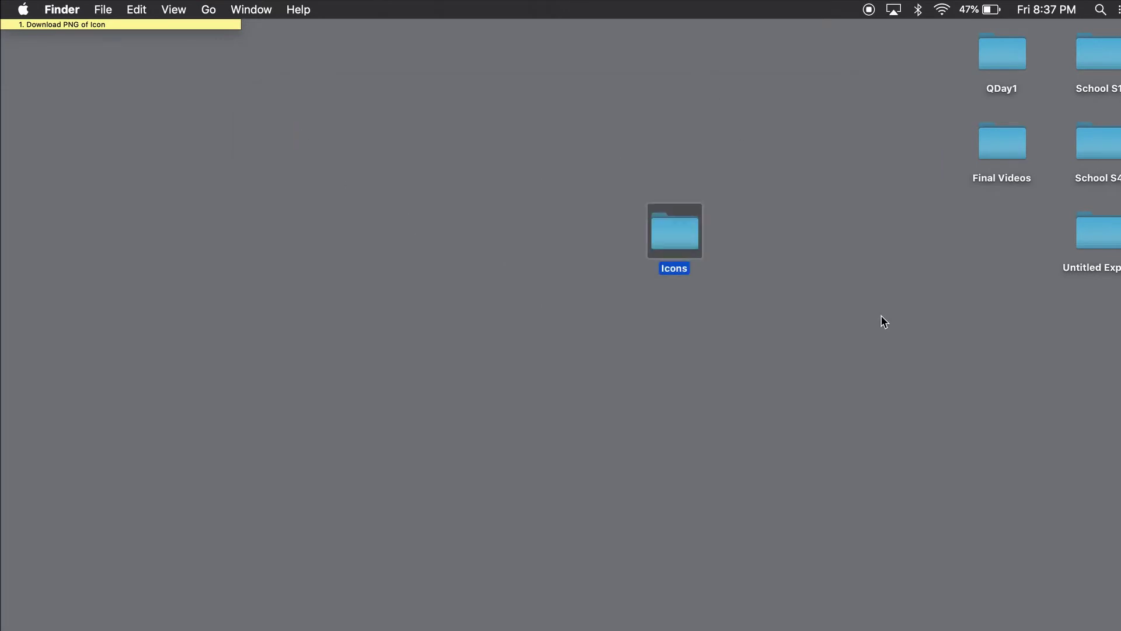
pyautogui.click(881, 316)
pyautogui.click(682, 225)
# Paste the pineapple image onto the folder icon in the Icons Get Info window.
pyautogui.rightClick(681, 230)
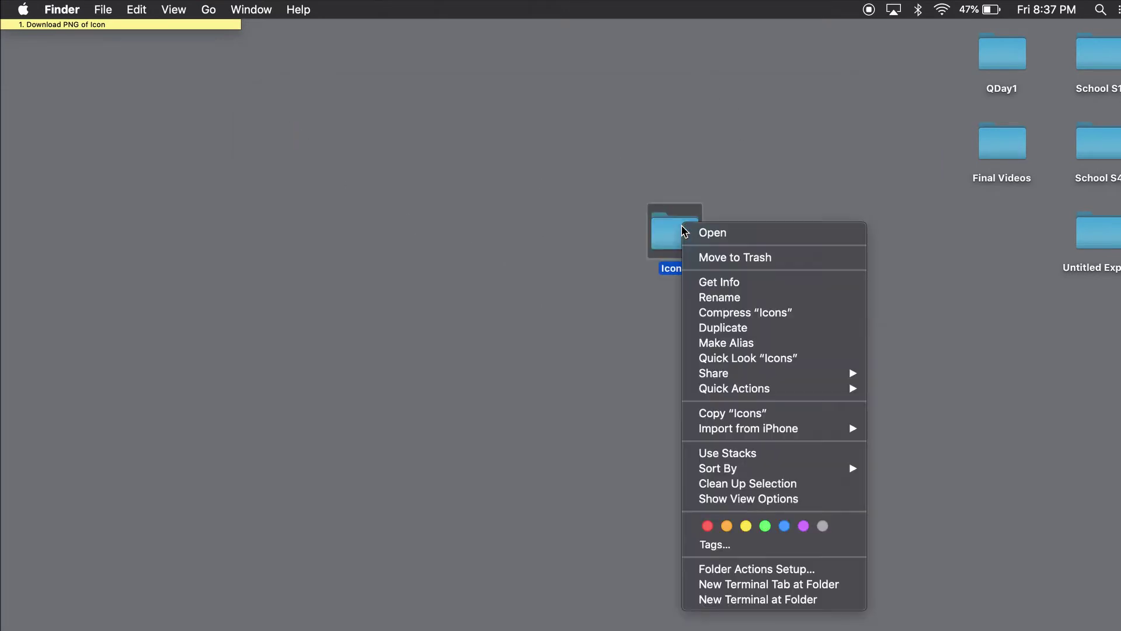
pyautogui.click(716, 282)
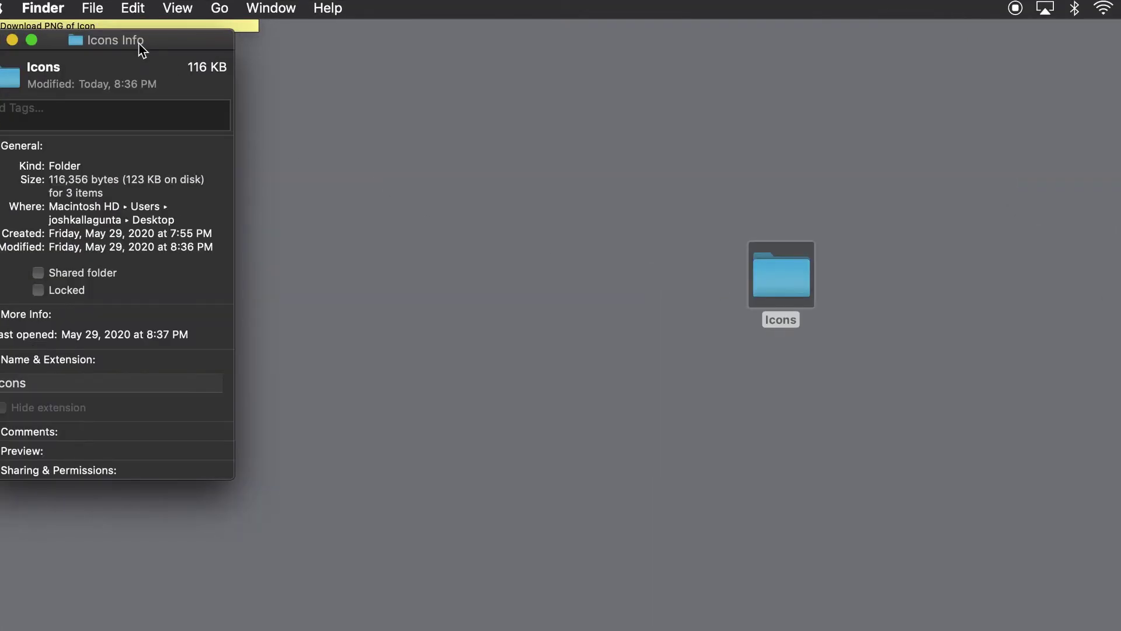
pyautogui.moveTo(140, 49); pyautogui.dragTo(447, 182)
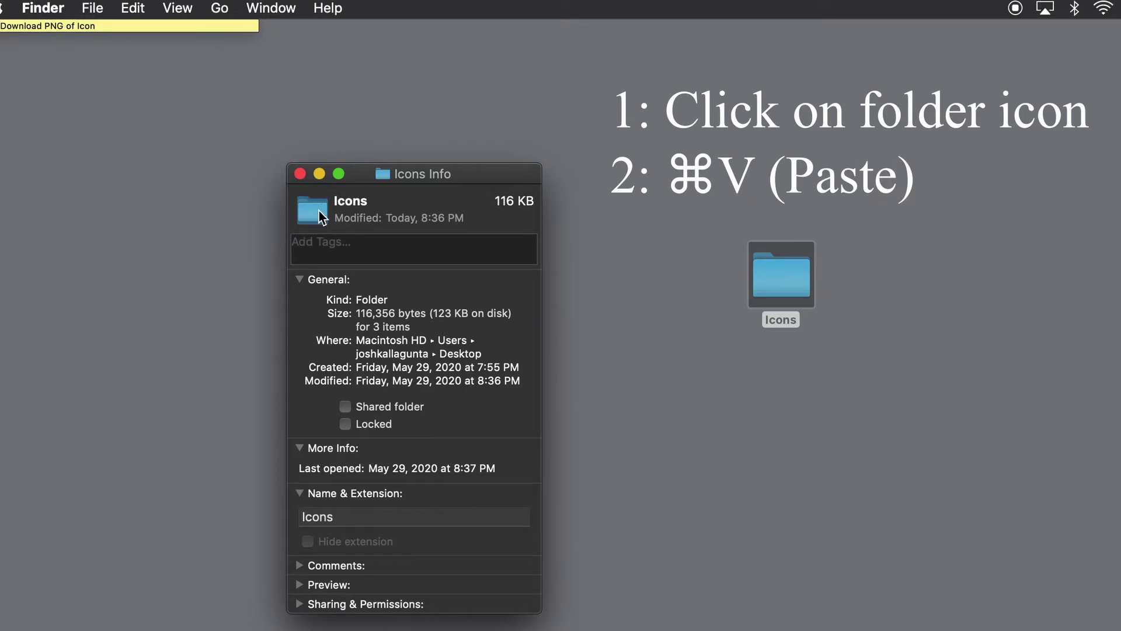
pyautogui.click(133, 9)
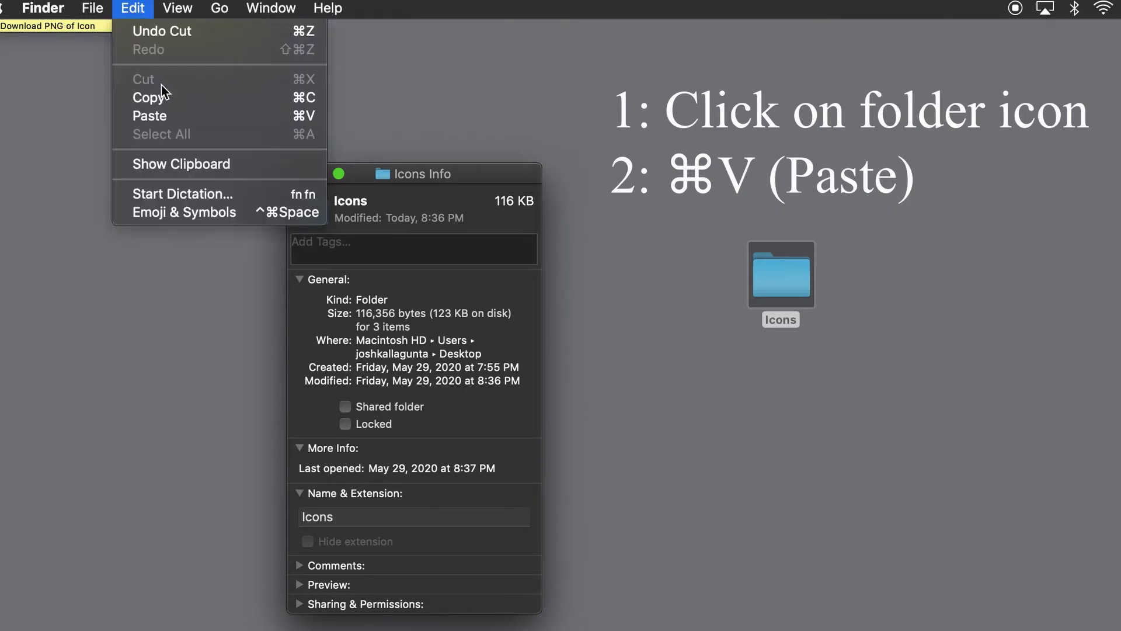
pyautogui.click(168, 115)
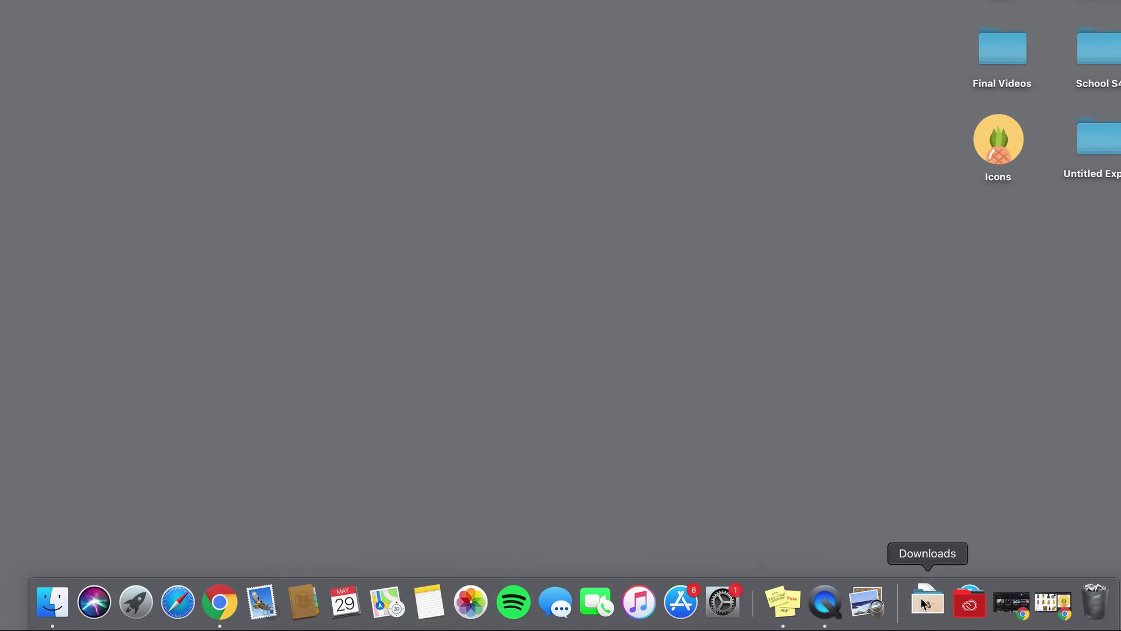
# Drag Kindle from the Applications stack into the Dock, then open the Icons folder.
pyautogui.click(972, 609)
pyautogui.moveTo(958, 495); pyautogui.dragTo(754, 588)
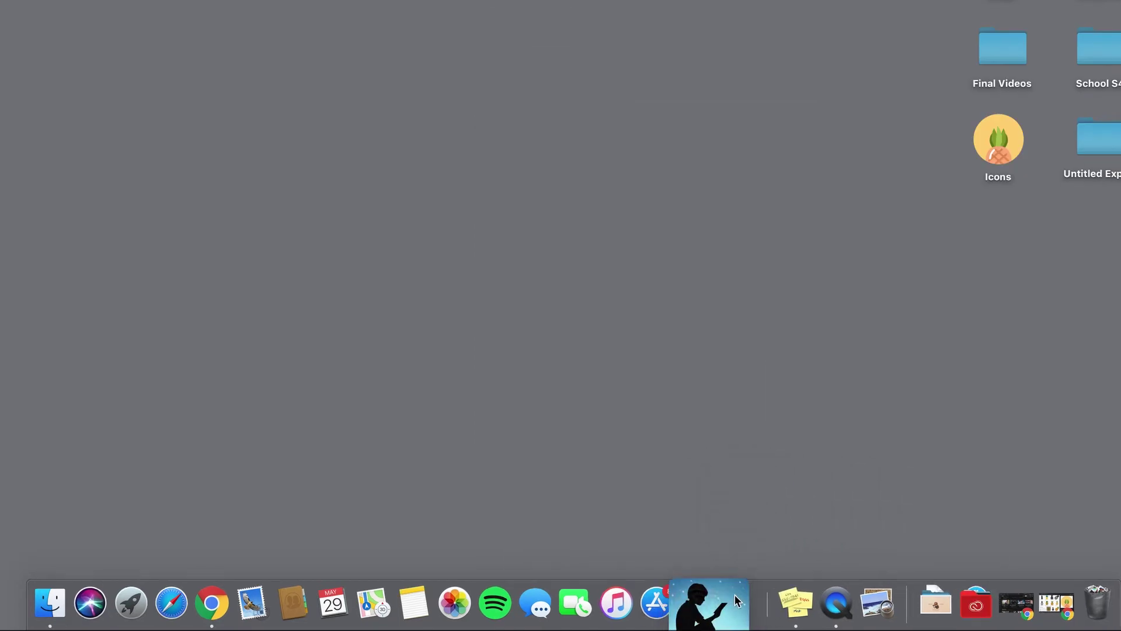
pyautogui.moveTo(754, 588); pyautogui.dragTo(735, 595)
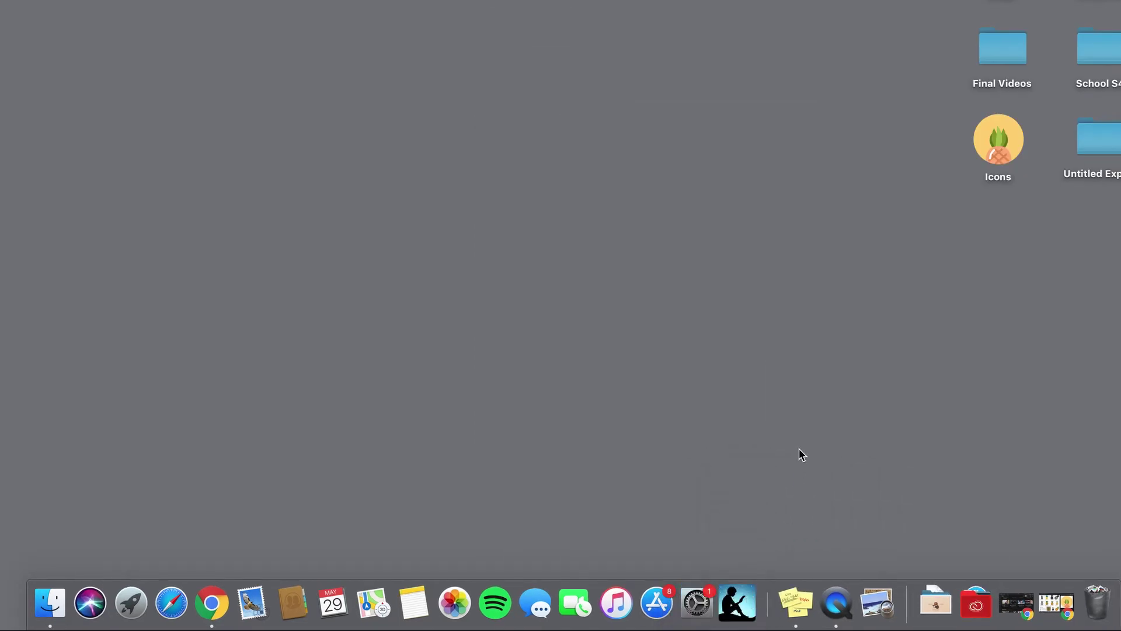
pyautogui.doubleClick(989, 160)
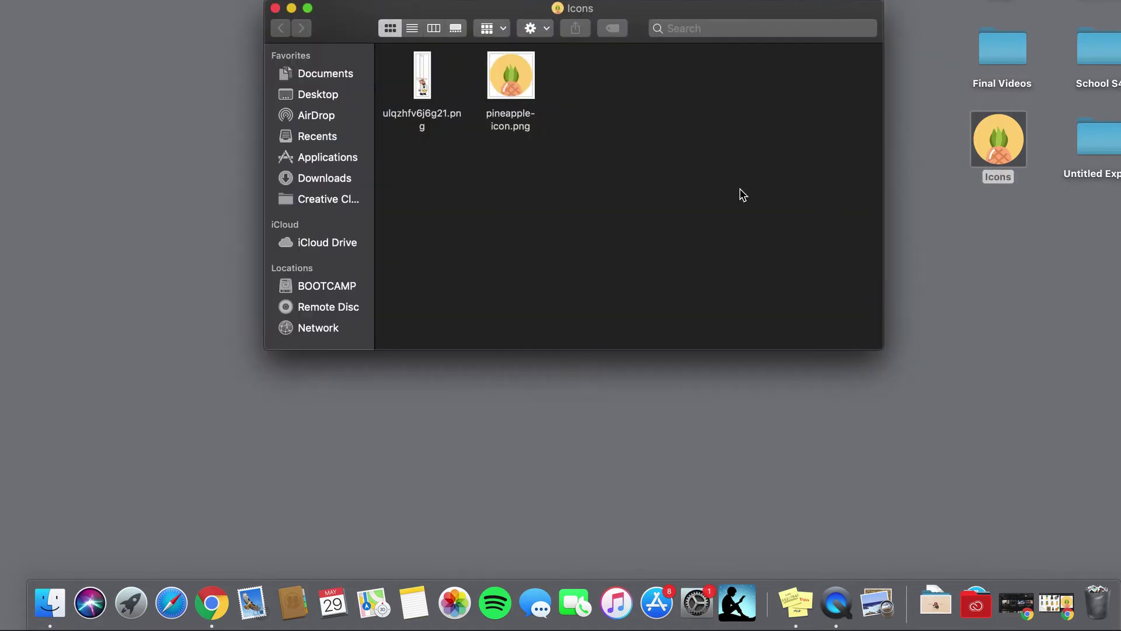
pyautogui.click(442, 114)
# Copy the whole cartoon chef PNG in Preview, then close Preview and the Icons window.
pyautogui.press('space')
pyautogui.press('space')
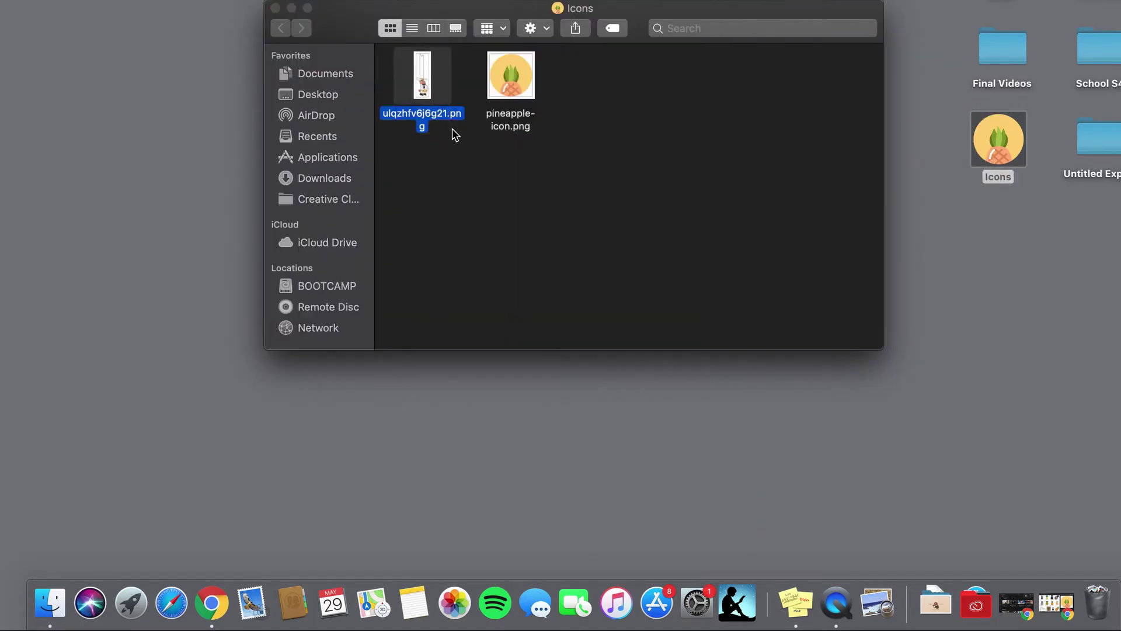
pyautogui.click(842, 521)
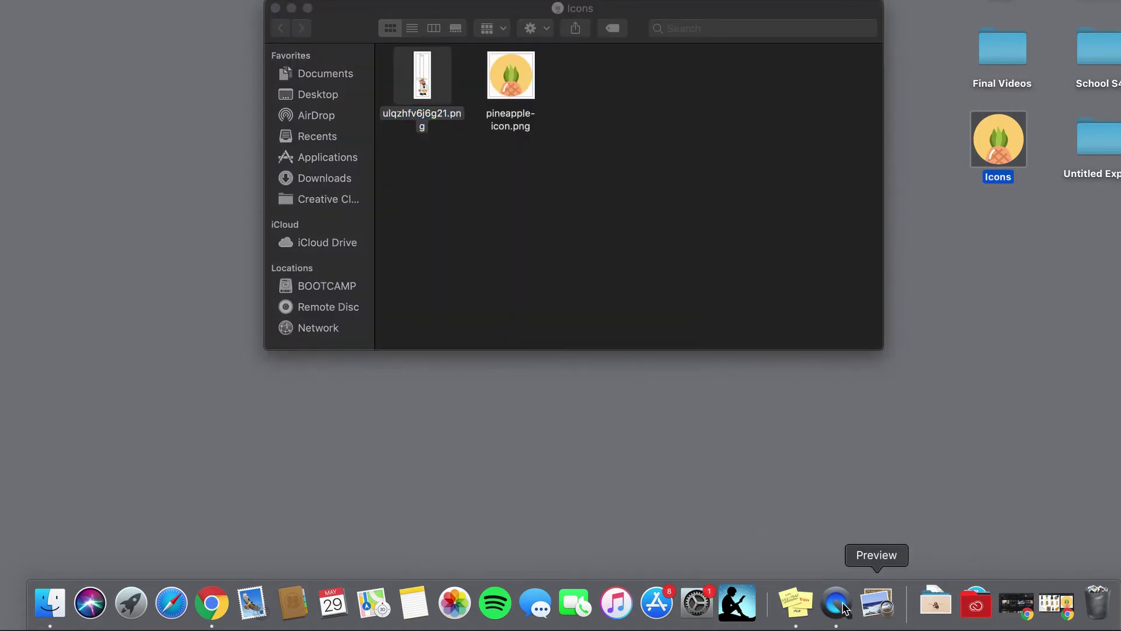
pyautogui.doubleClick(424, 88)
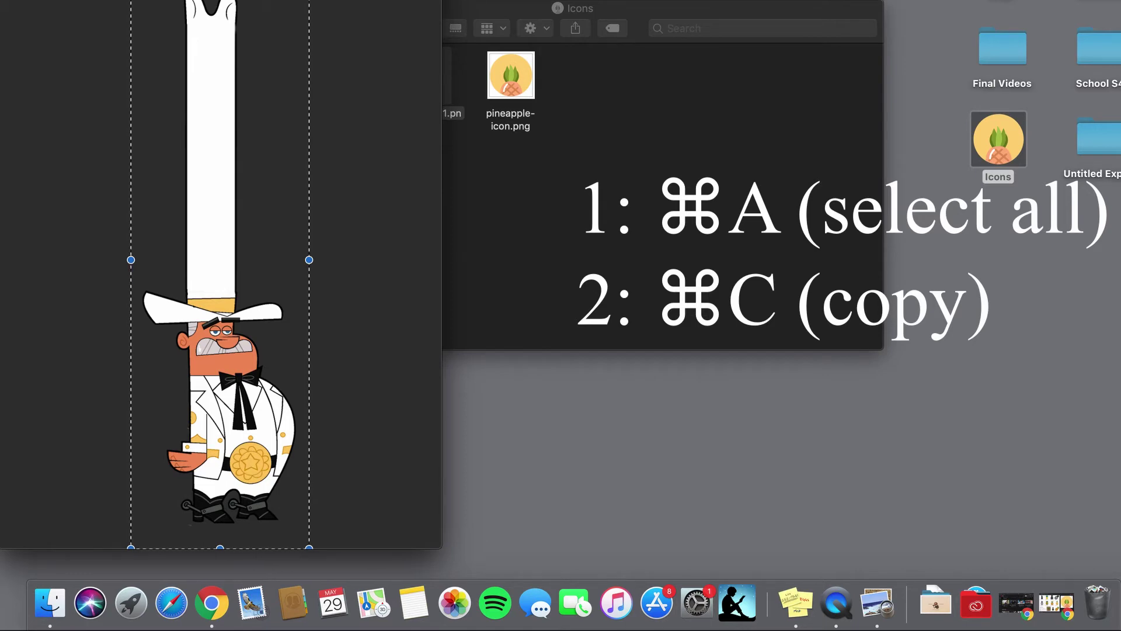
pyautogui.press('super+w')
pyautogui.click(278, 11)
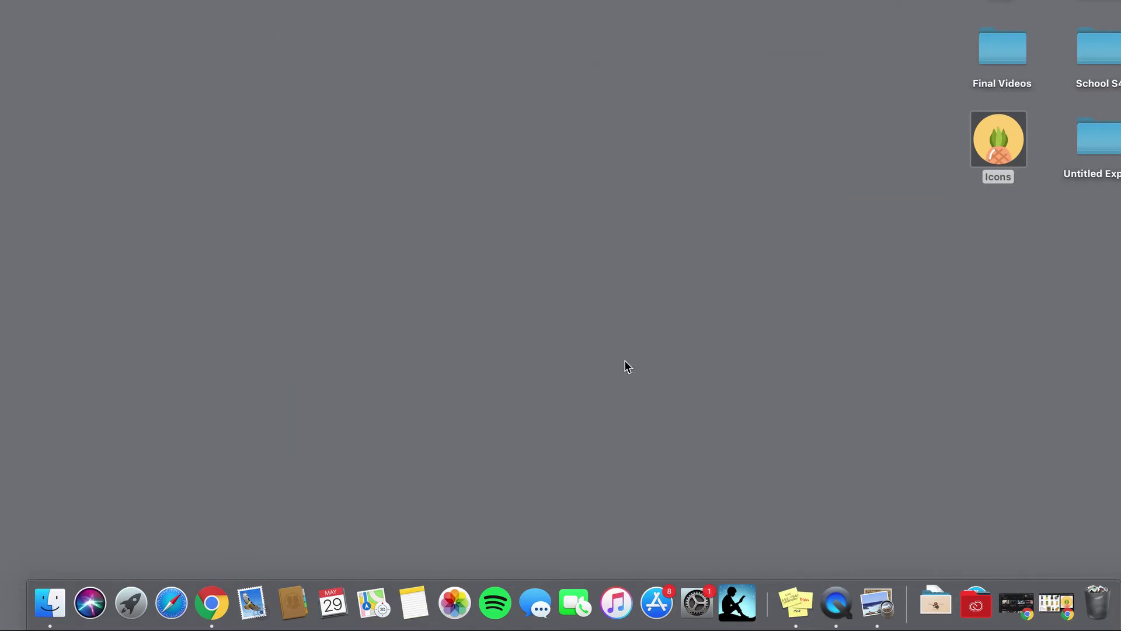
# Open the Applications folder in a Finder window and select Kindle.
pyautogui.click(977, 602)
pyautogui.scroll(-5, 1060, 175)
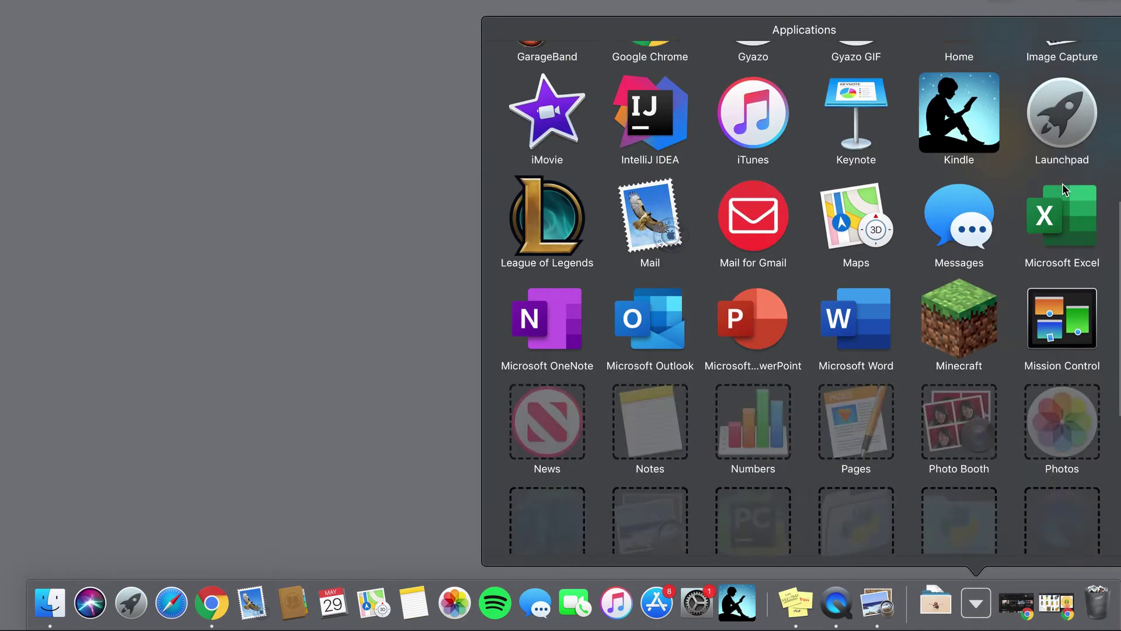
pyautogui.scroll(-5, 1062, 183)
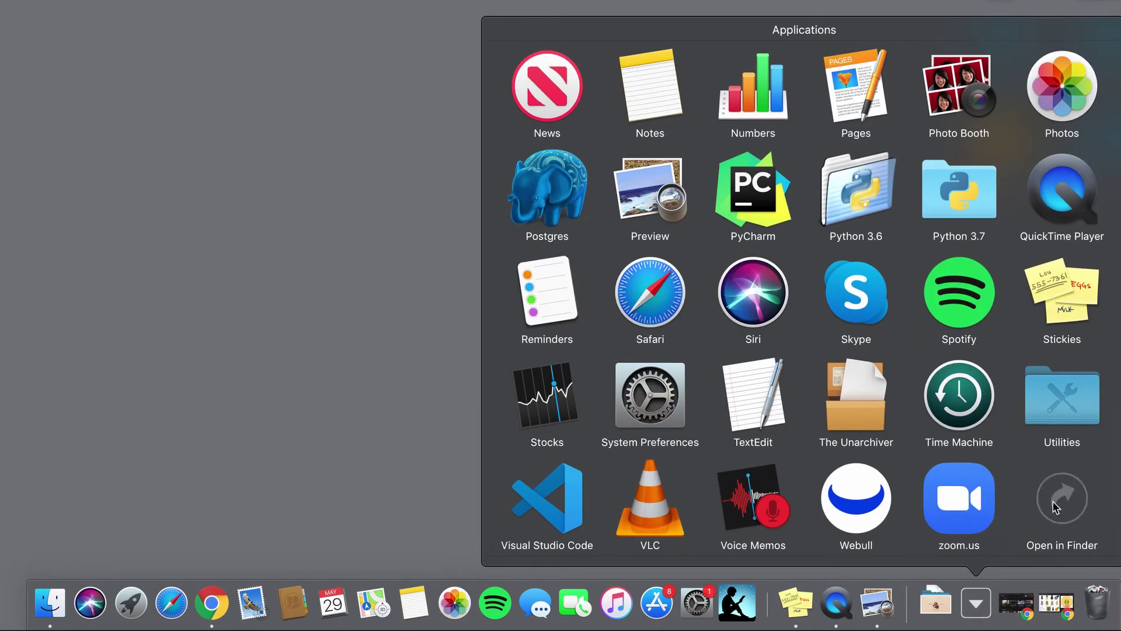
pyautogui.click(1056, 506)
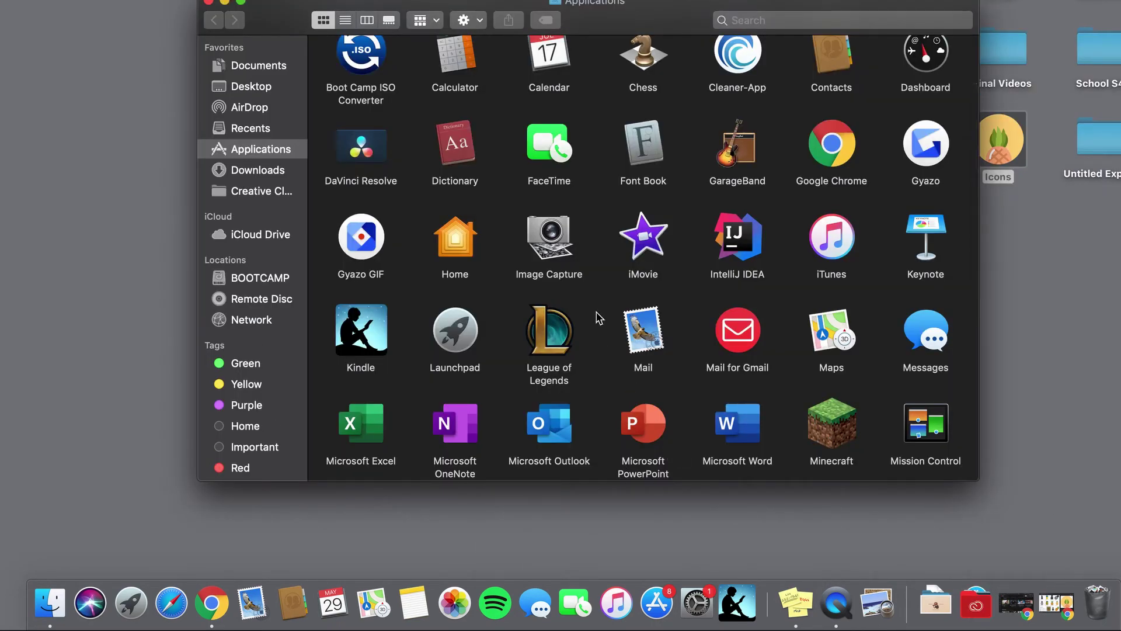
pyautogui.click(344, 333)
# Paste the cartoon chef image as Kindle's icon in Get Info and authorize it.
pyautogui.rightClick(344, 333)
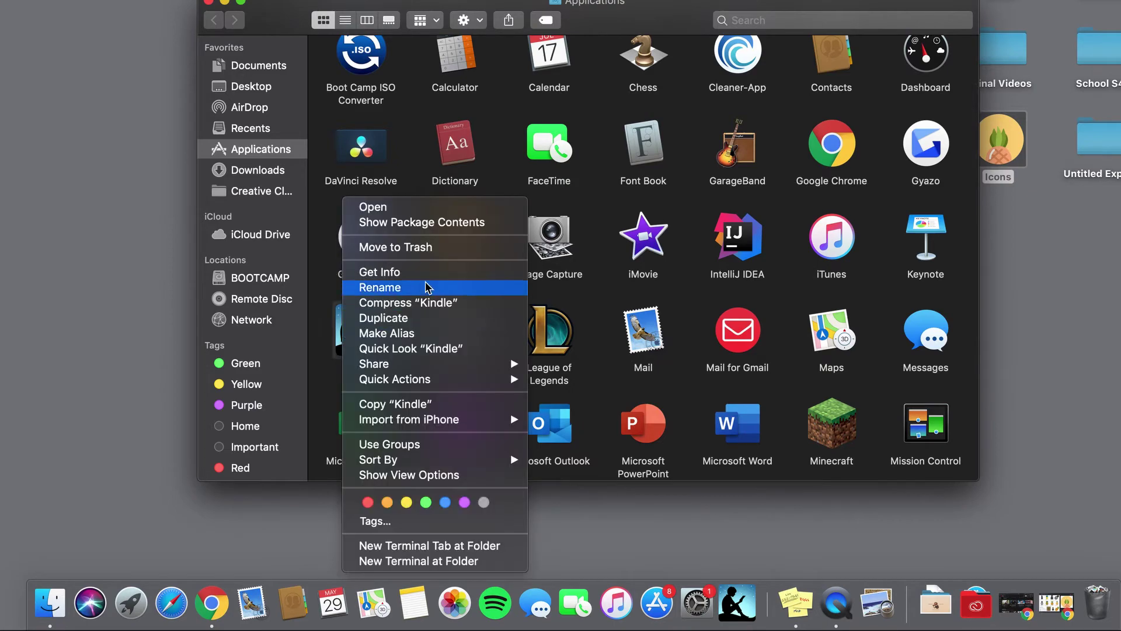
pyautogui.press('Escape')
pyautogui.press('super+i')
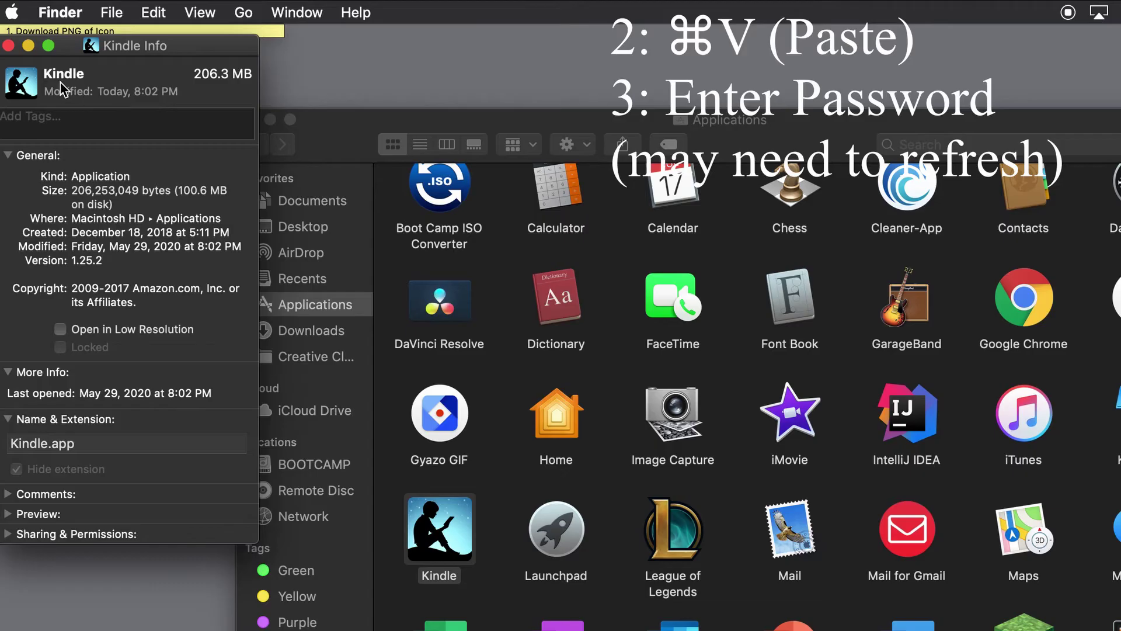
pyautogui.click(199, 15)
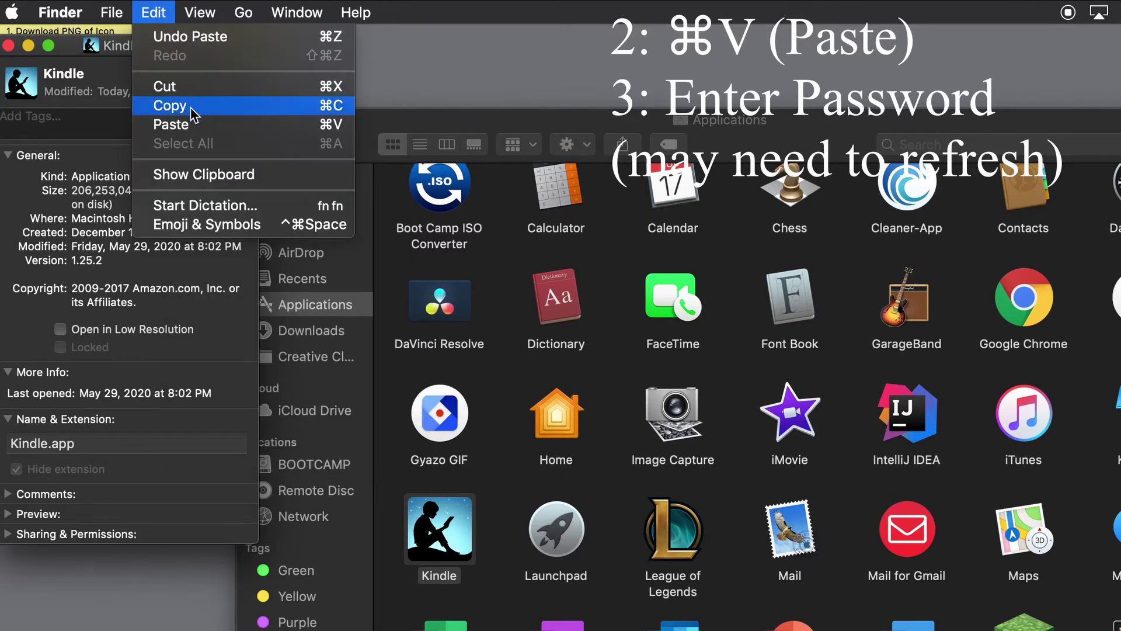
pyautogui.click(196, 127)
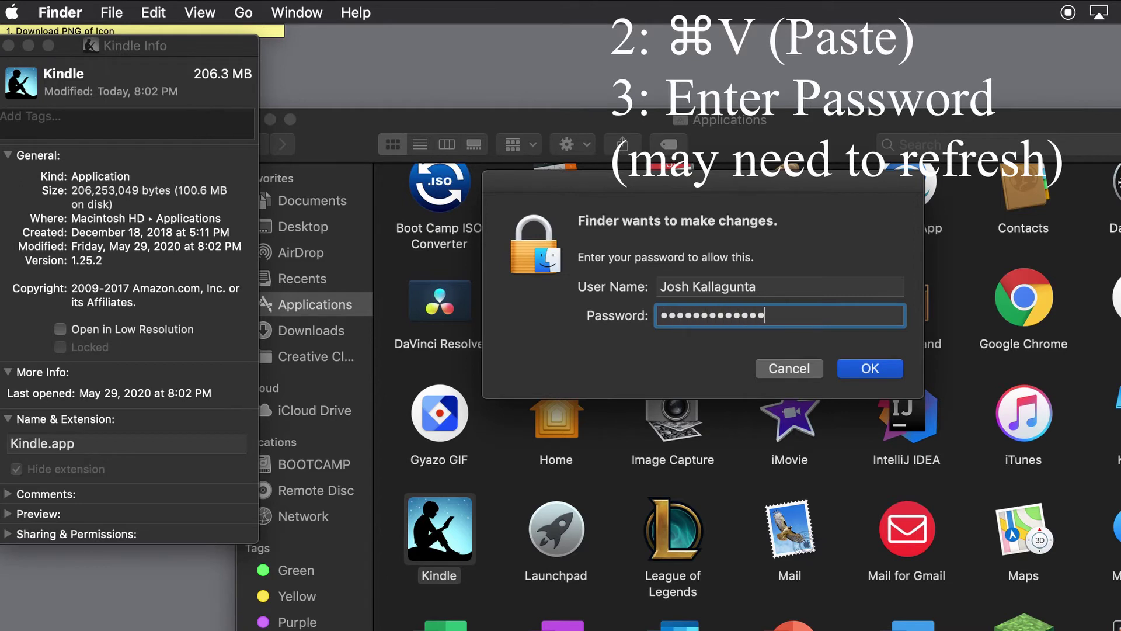
pyautogui.click(888, 370)
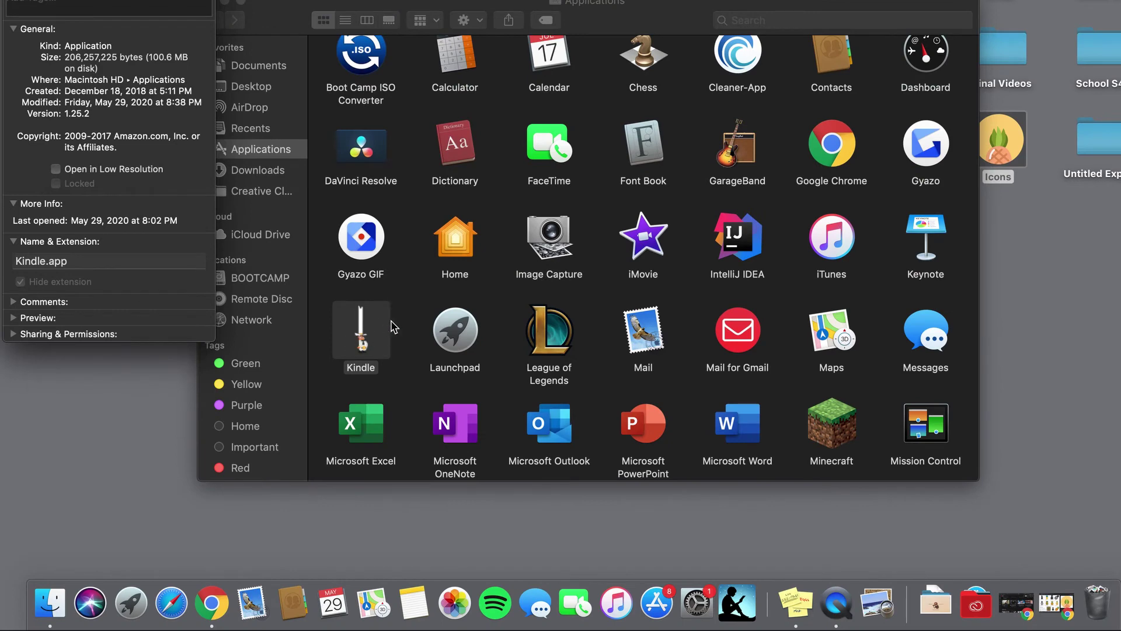
# Close Kindle's Info panel and the Applications folder window.
pyautogui.click(410, 309)
pyautogui.press('super+w')
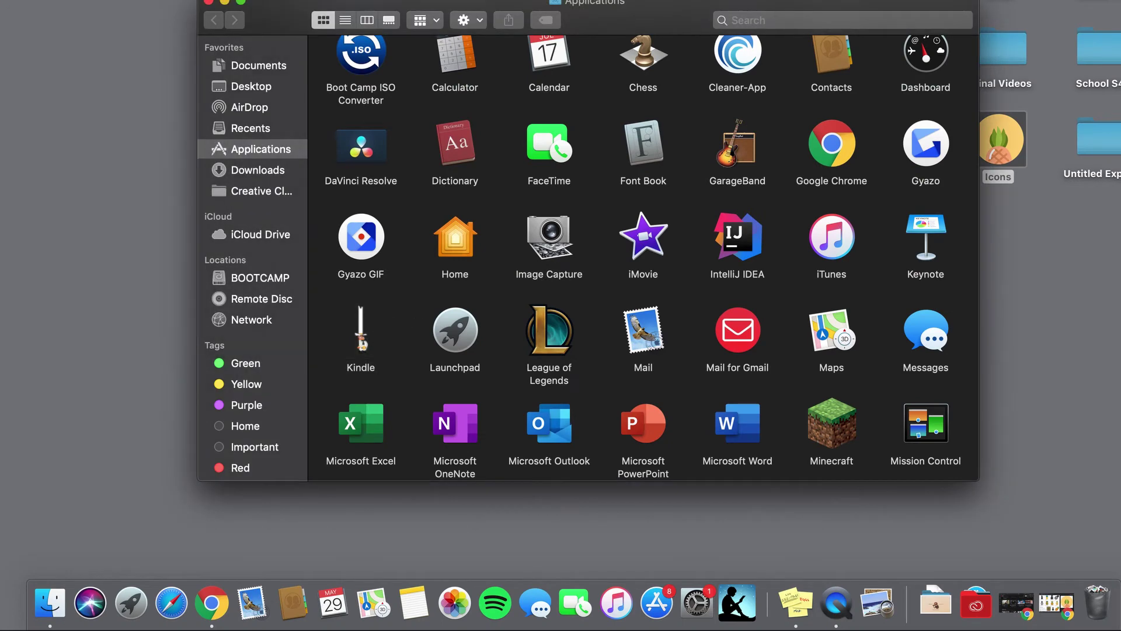
pyautogui.click(210, 5)
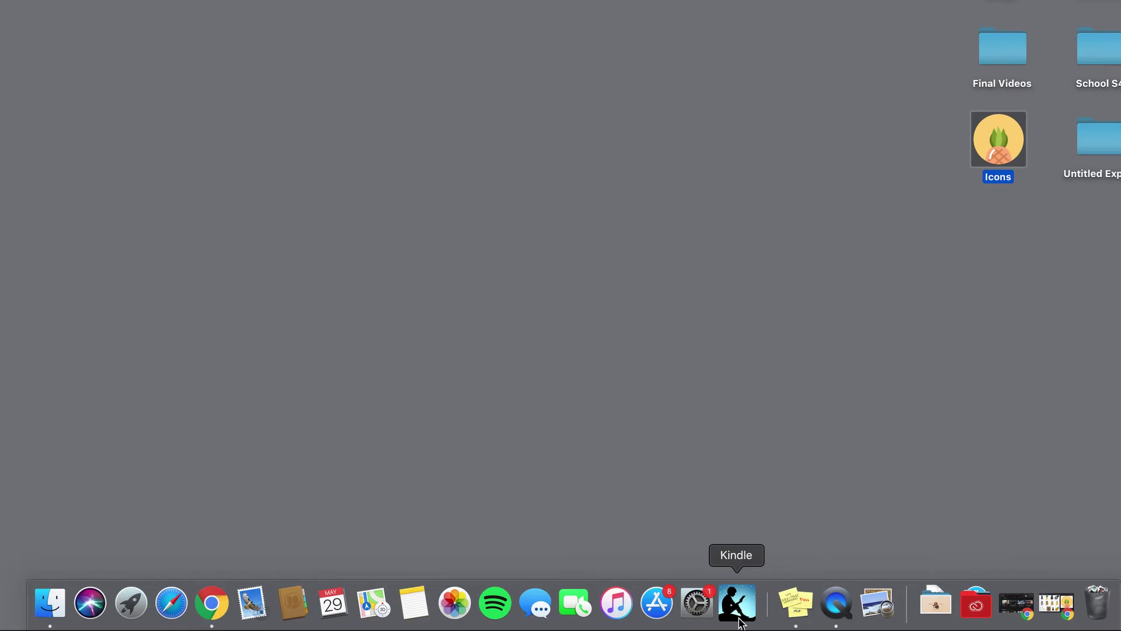
# Remove Kindle from the Dock and drag it back in from the Applications stack.
pyautogui.moveTo(737, 602); pyautogui.dragTo(738, 389)
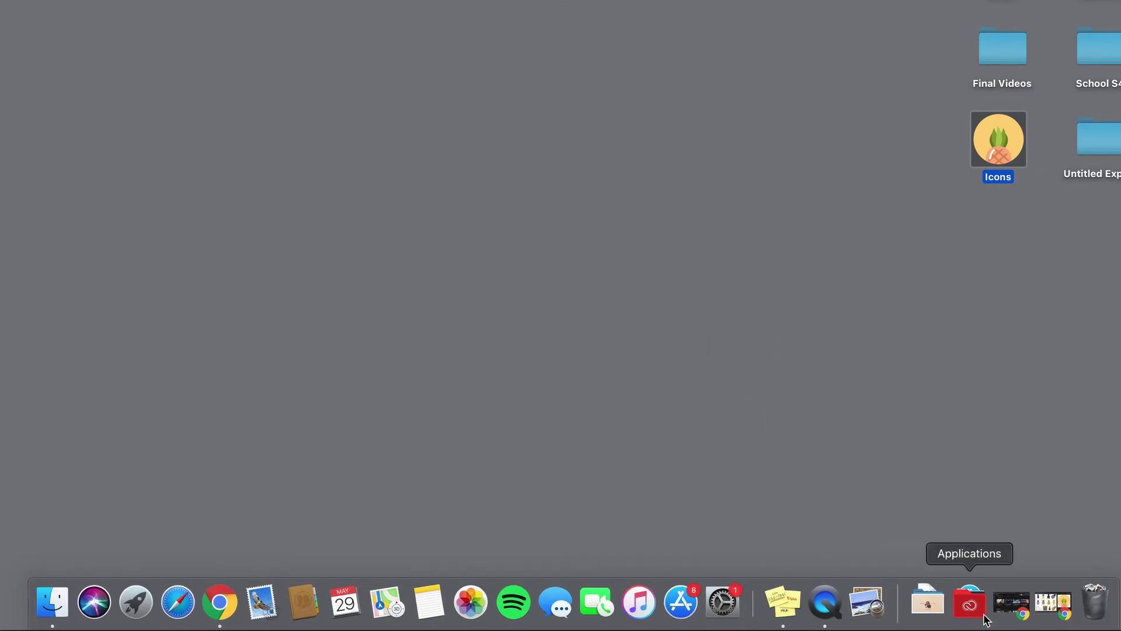
pyautogui.click(969, 601)
pyautogui.scroll(-3, 983, 410)
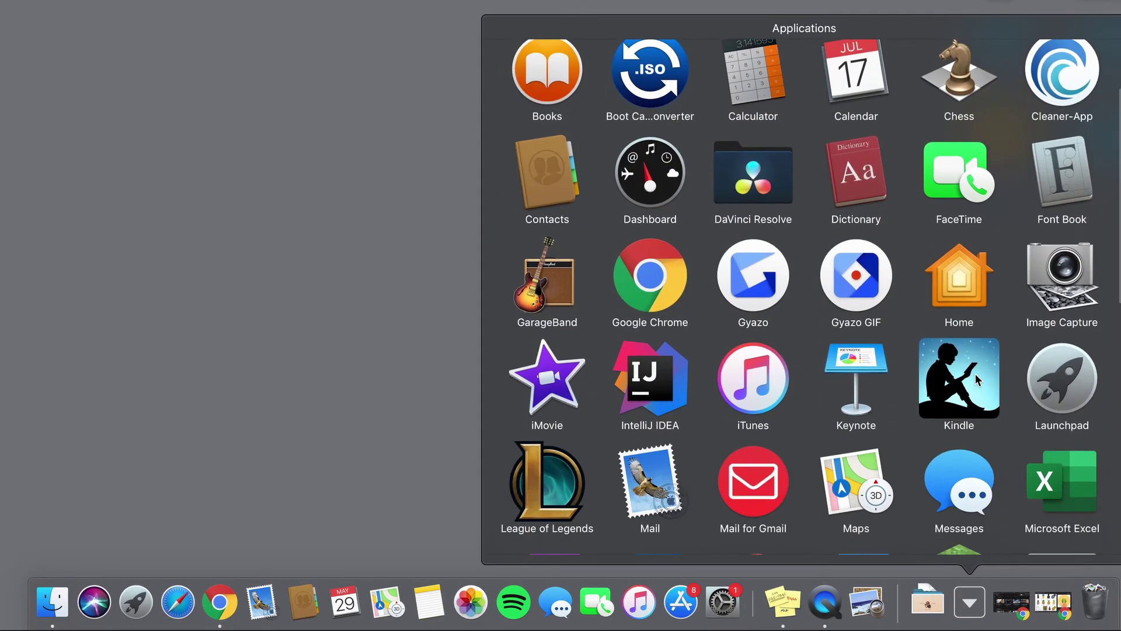
pyautogui.moveTo(983, 410); pyautogui.dragTo(738, 595)
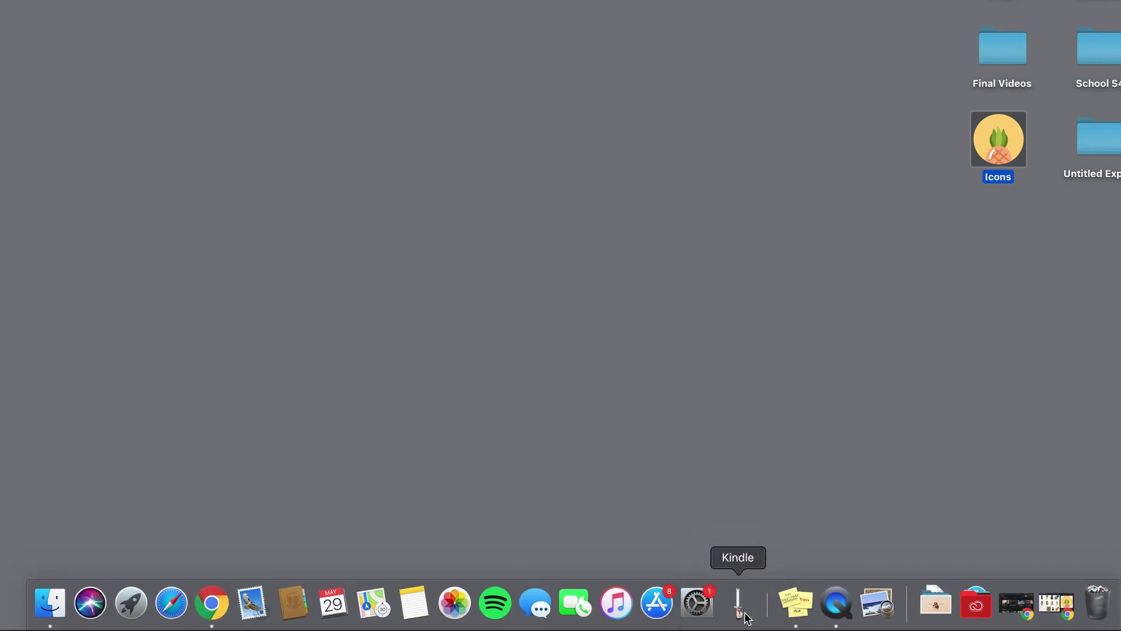
pyautogui.click(782, 513)
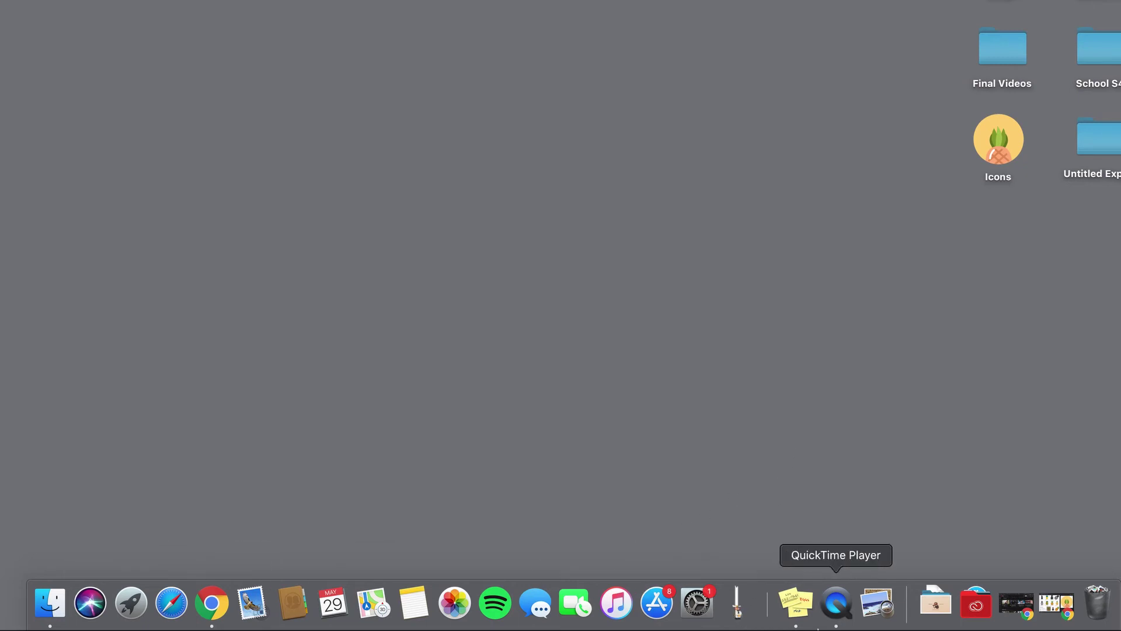
pyautogui.click(1001, 156)
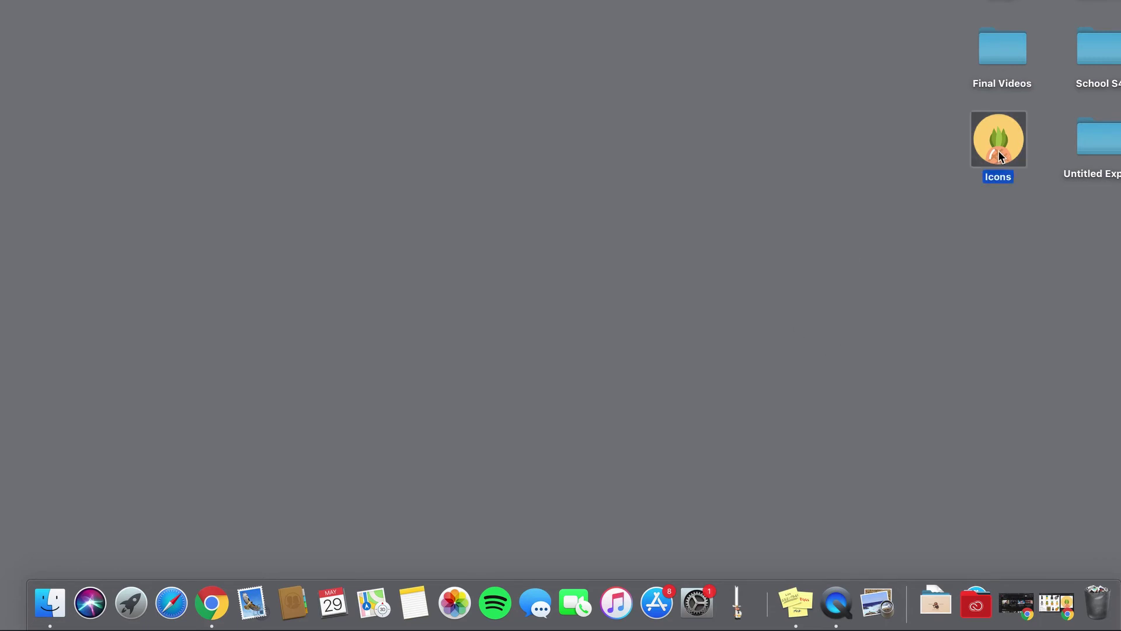
pyautogui.click(758, 300)
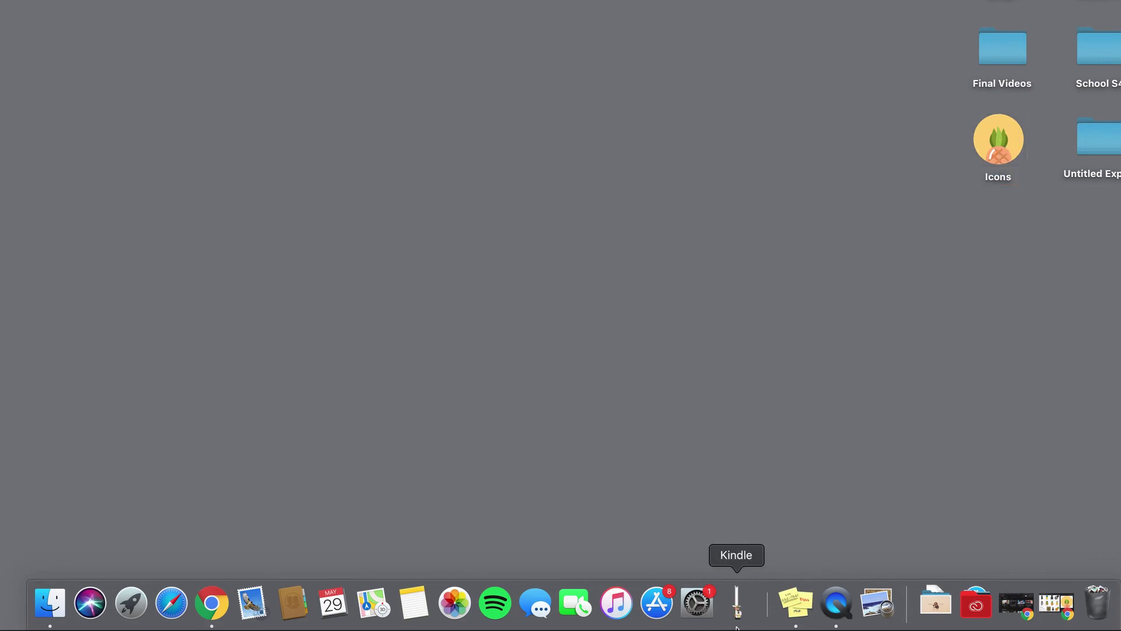
# Open Applications in a Finder window and select the Kindle app.
pyautogui.click(977, 610)
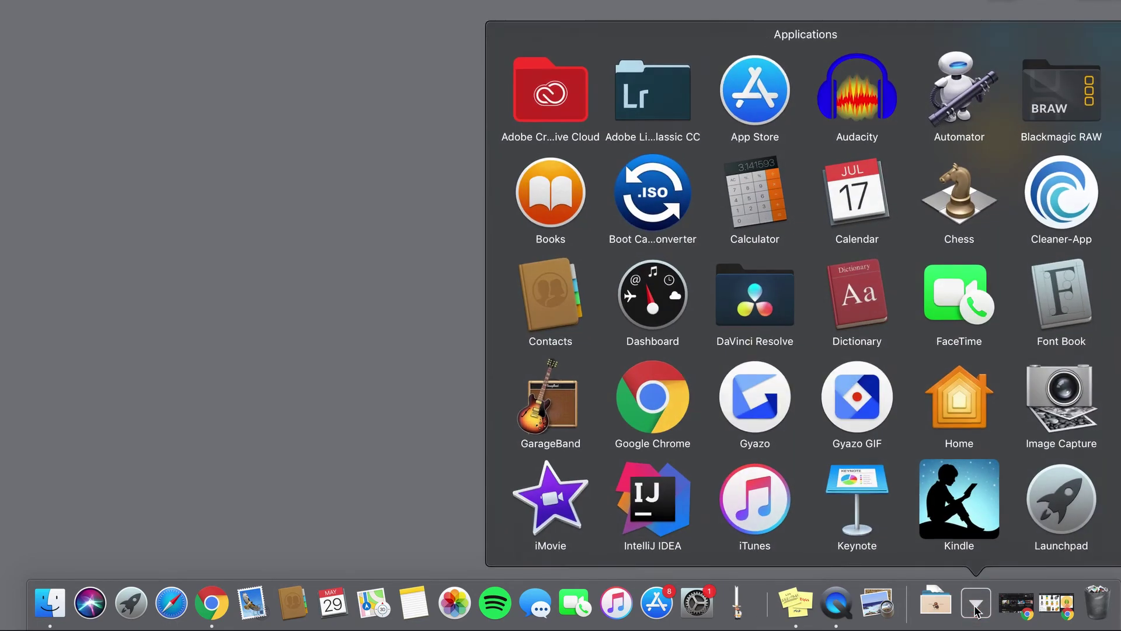
pyautogui.scroll(-1, 971, 518)
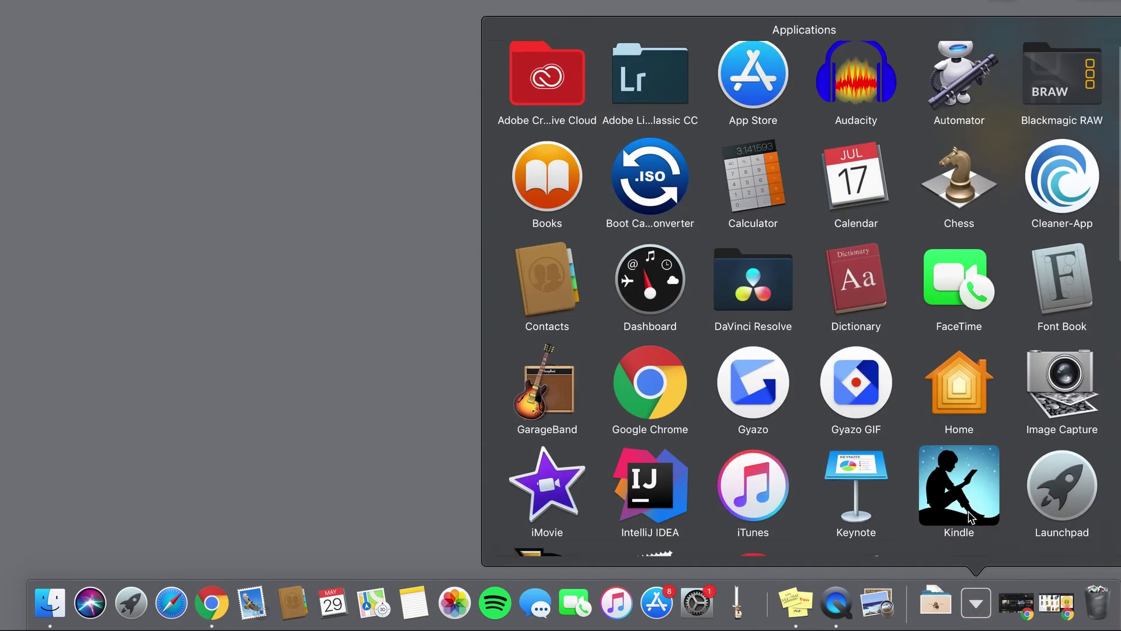
pyautogui.scroll(-5, 970, 518)
pyautogui.click(1061, 501)
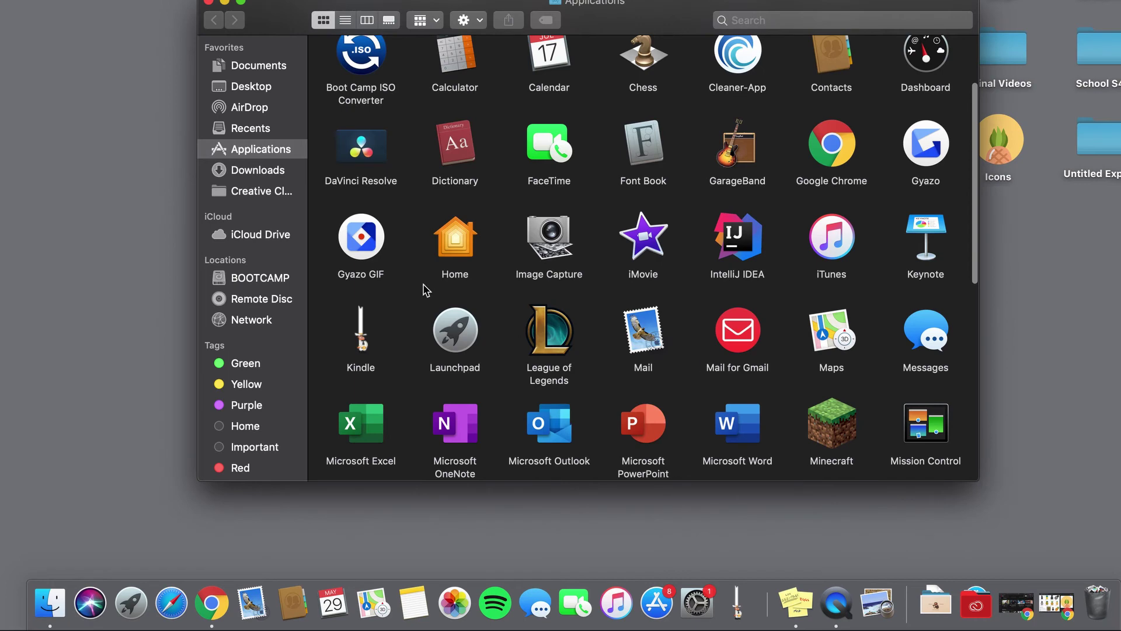
pyautogui.click(363, 352)
# Cut Kindle's custom icon in Get Info, confirm the password, and close the panel.
pyautogui.rightClick(363, 336)
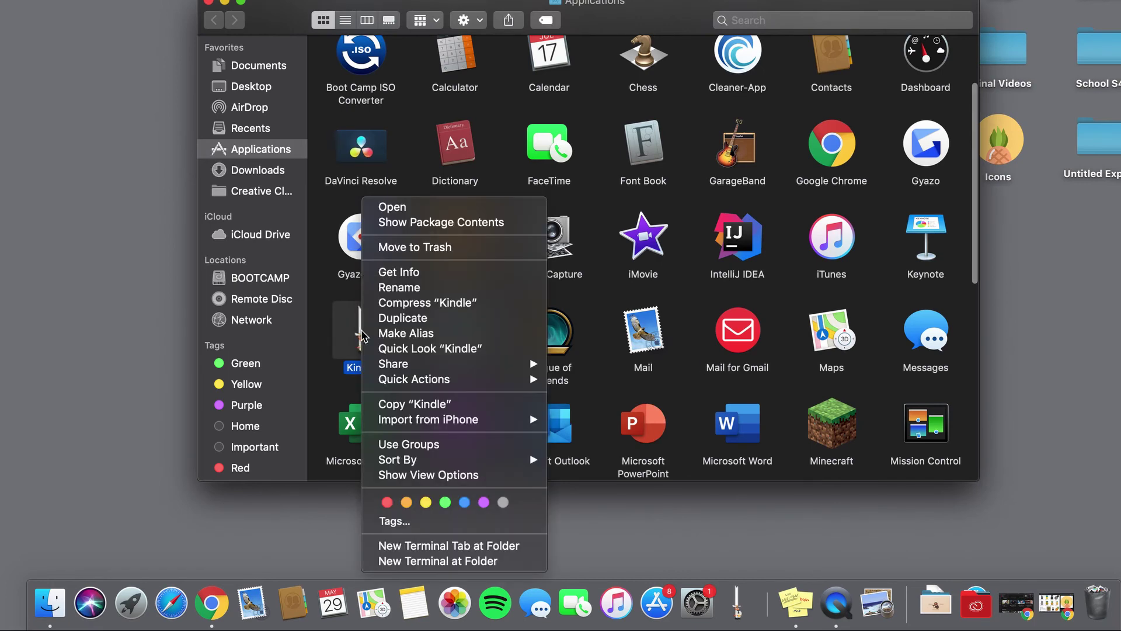
pyautogui.click(435, 281)
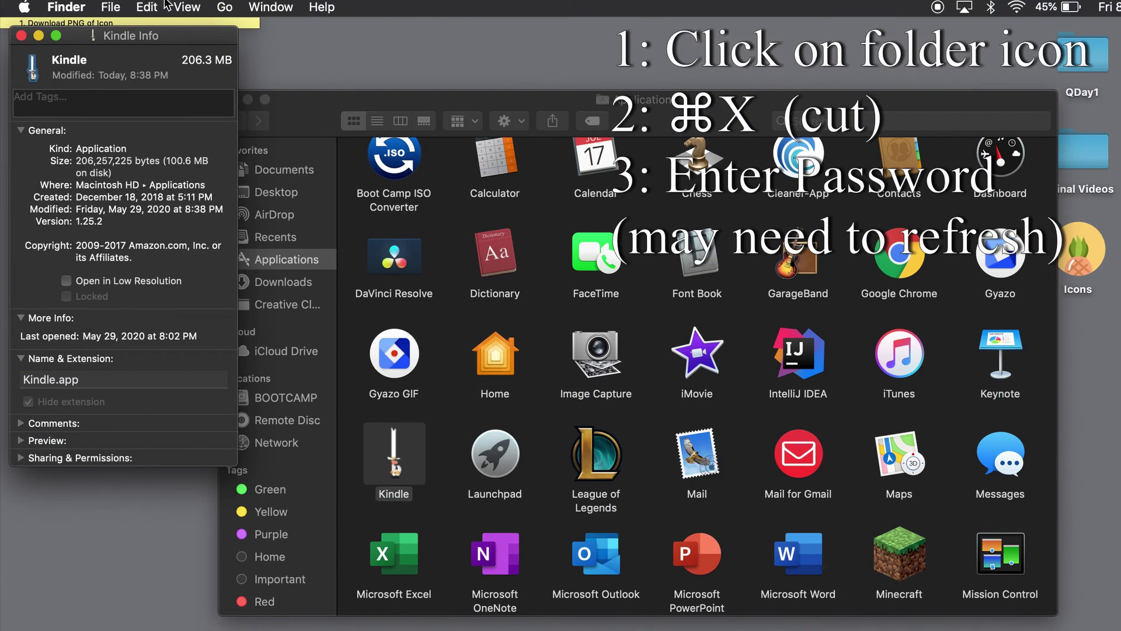
pyautogui.click(158, 7)
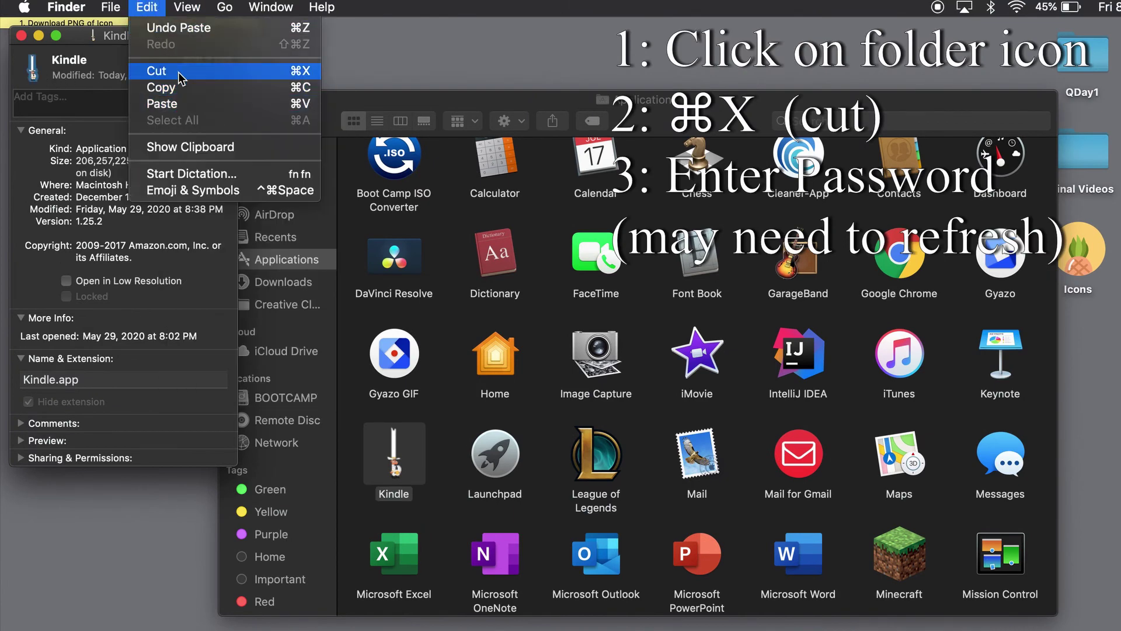
pyautogui.click(179, 78)
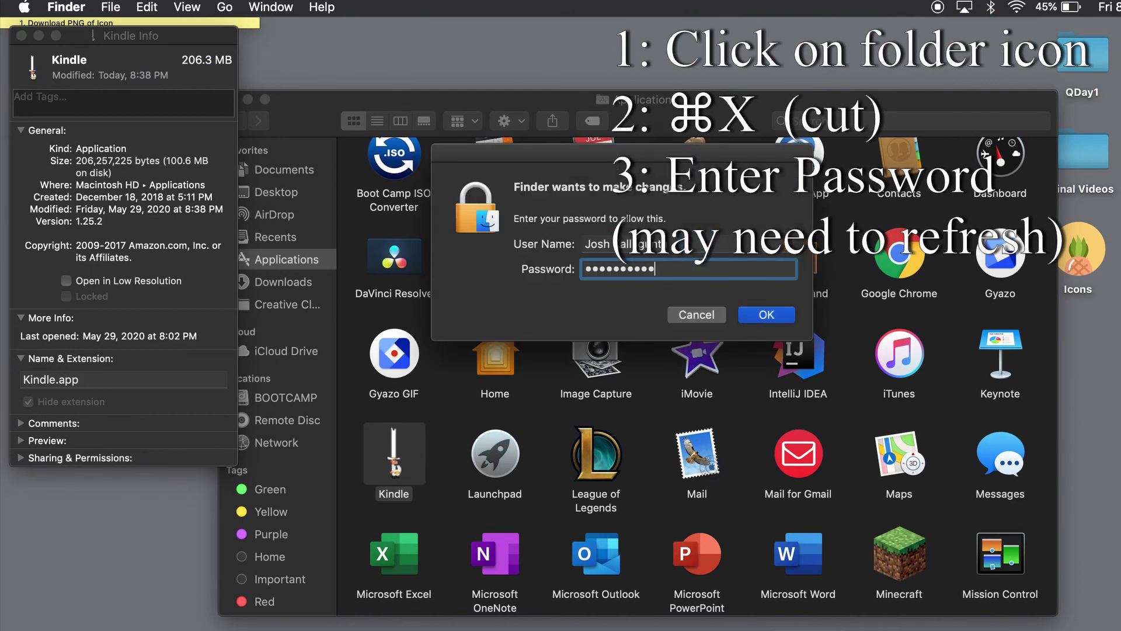
pyautogui.press('Return')
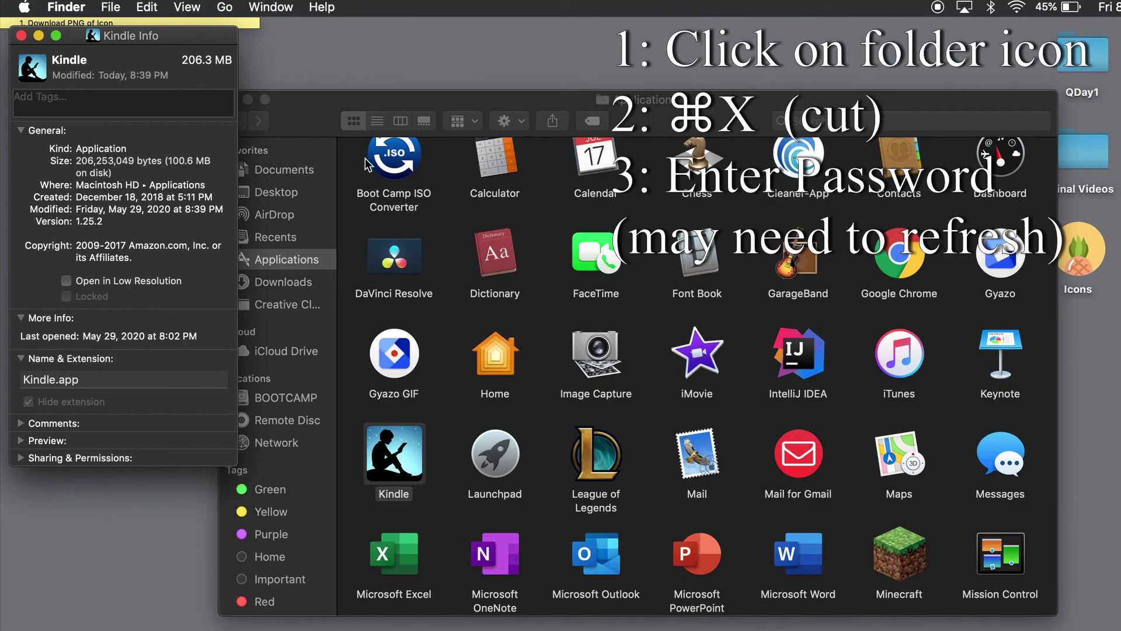
pyautogui.click(21, 36)
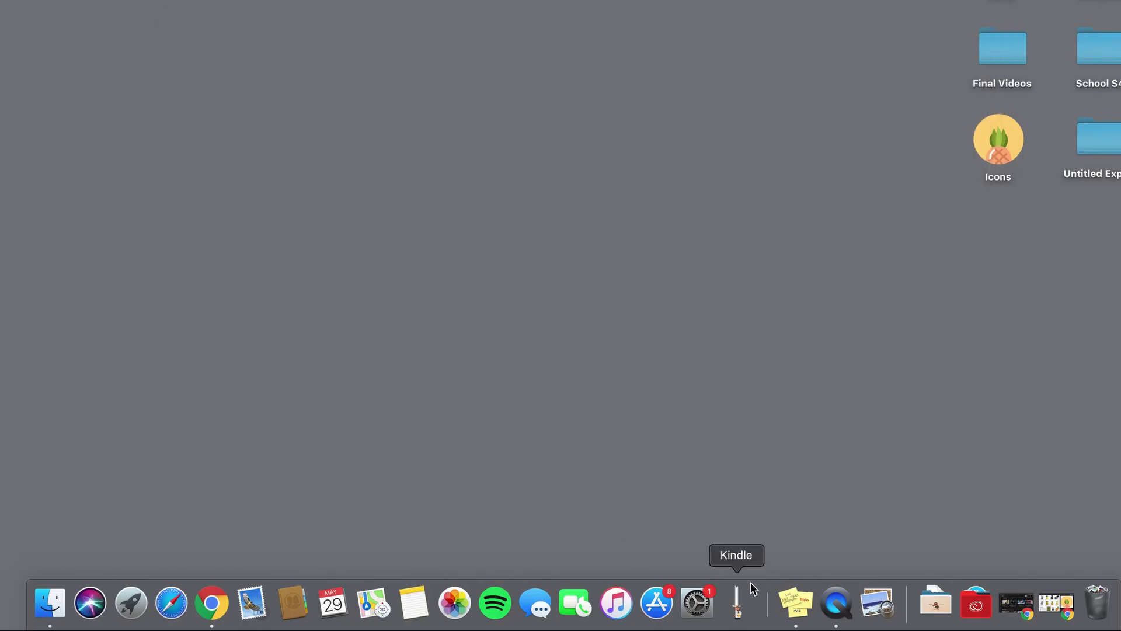
# Launch Kindle from its Dock icon and open that icon's context menu.
pyautogui.click(749, 592)
pyautogui.rightClick(726, 585)
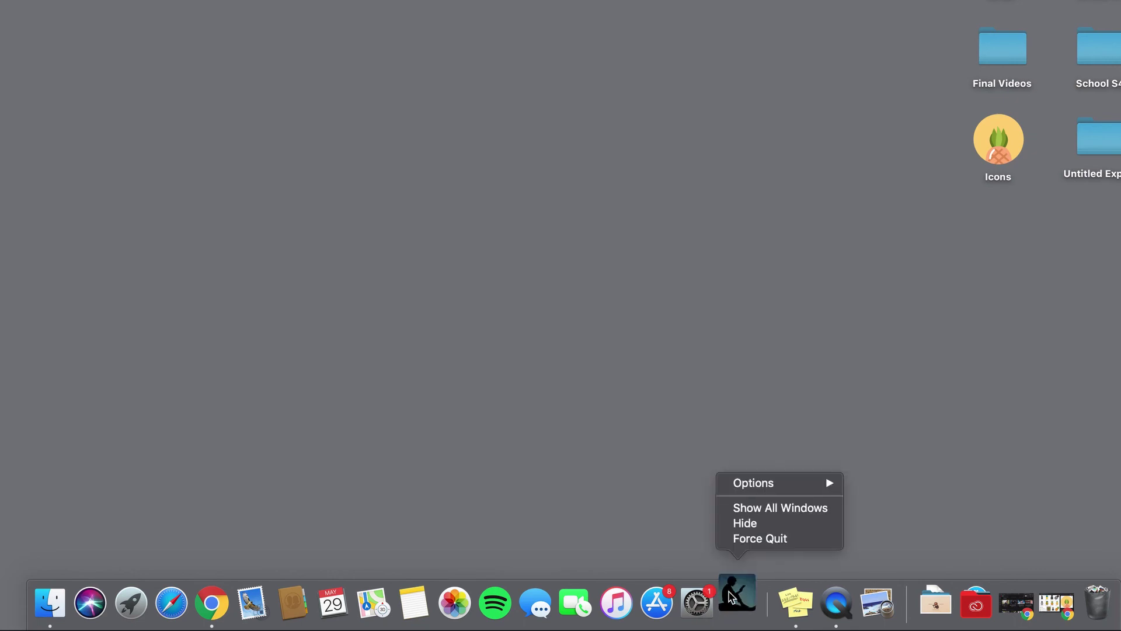